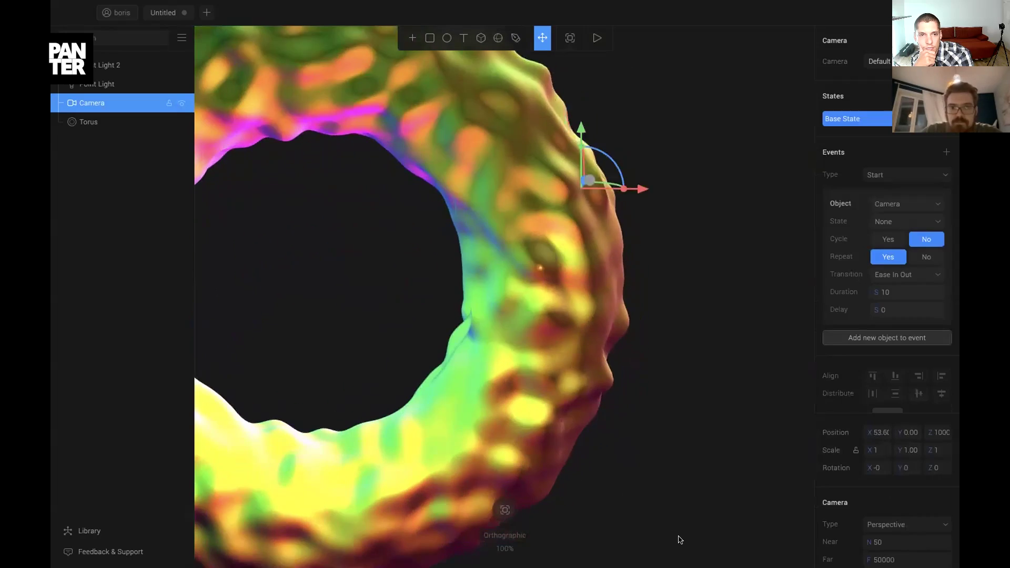
# Step: Edit the camera's X and Y position values and scroll the properties panel
pyautogui.click(876, 434)
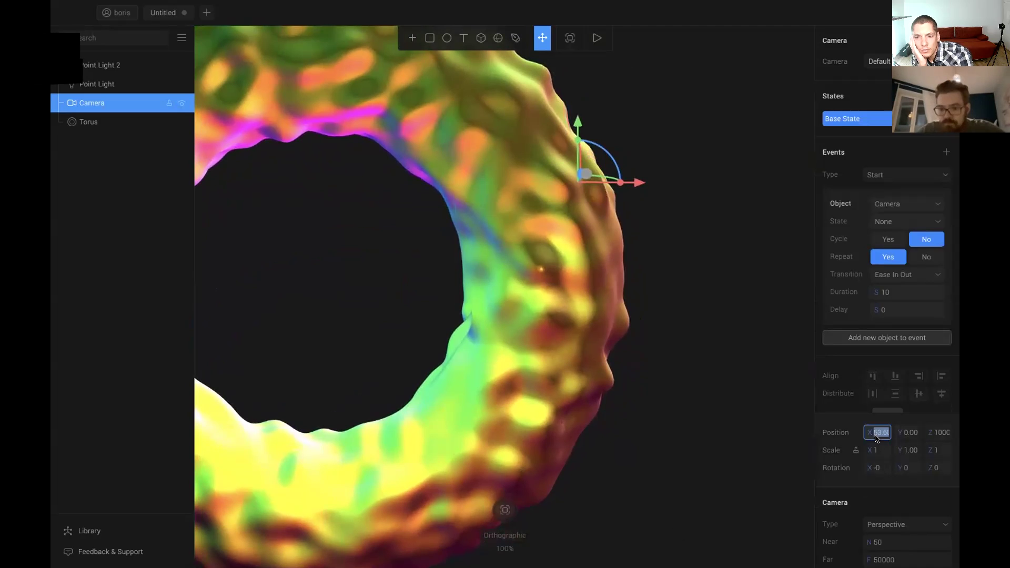
pyautogui.press('Tab')
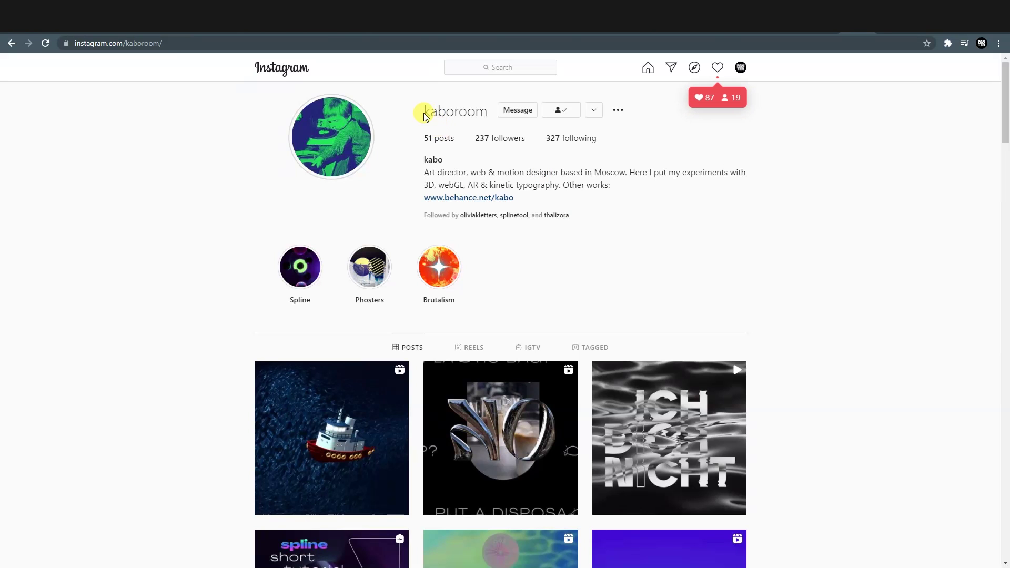
pyautogui.moveTo(426, 116); pyautogui.dragTo(498, 116)
pyautogui.click(706, 159)
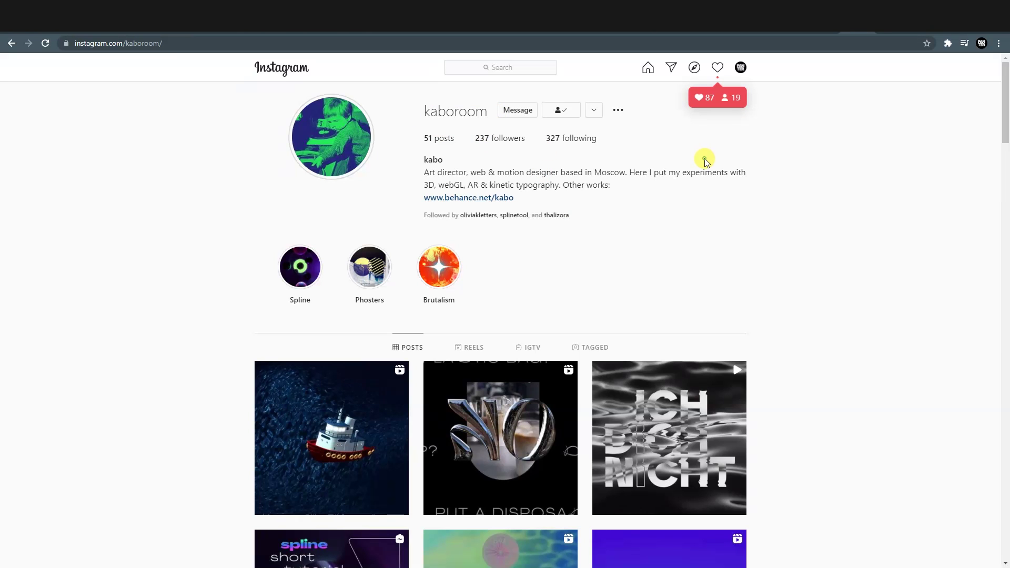
pyautogui.scroll(-5, 765, 226)
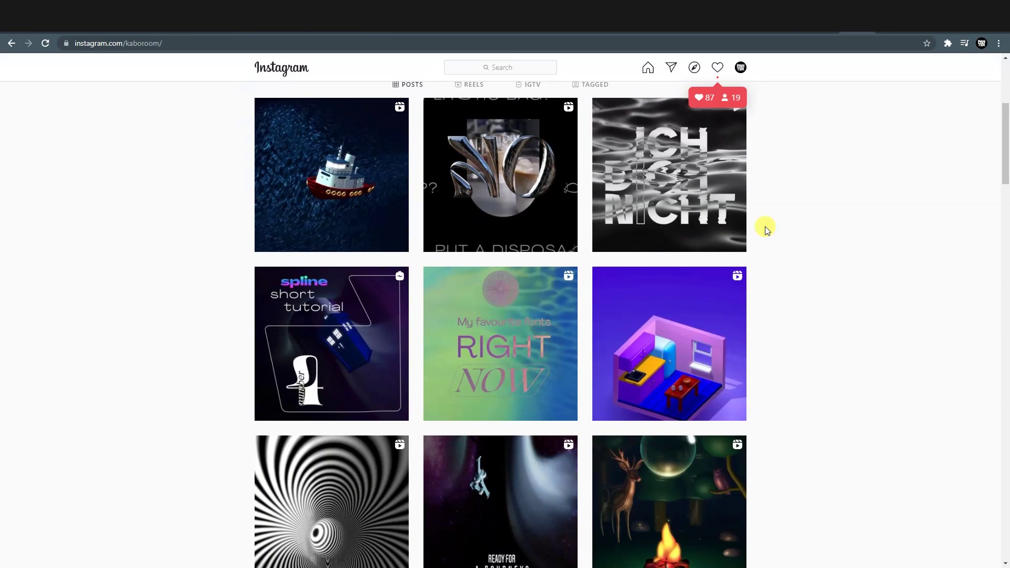
pyautogui.scroll(-5, 441, 214)
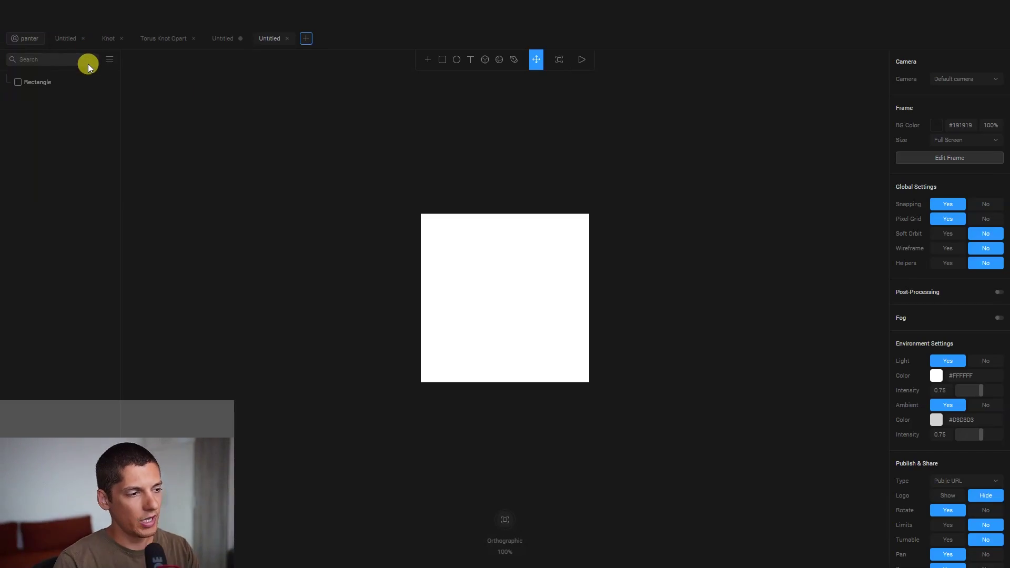
# Step: Delete the white square and draw a Torus Knot in the scene centre
pyautogui.click(469, 252)
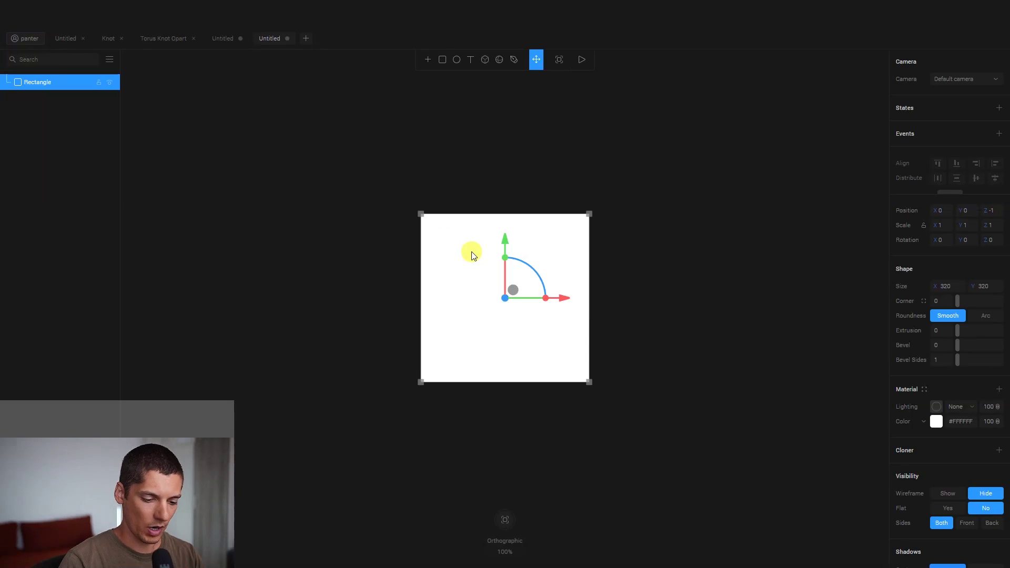
pyautogui.press('Delete')
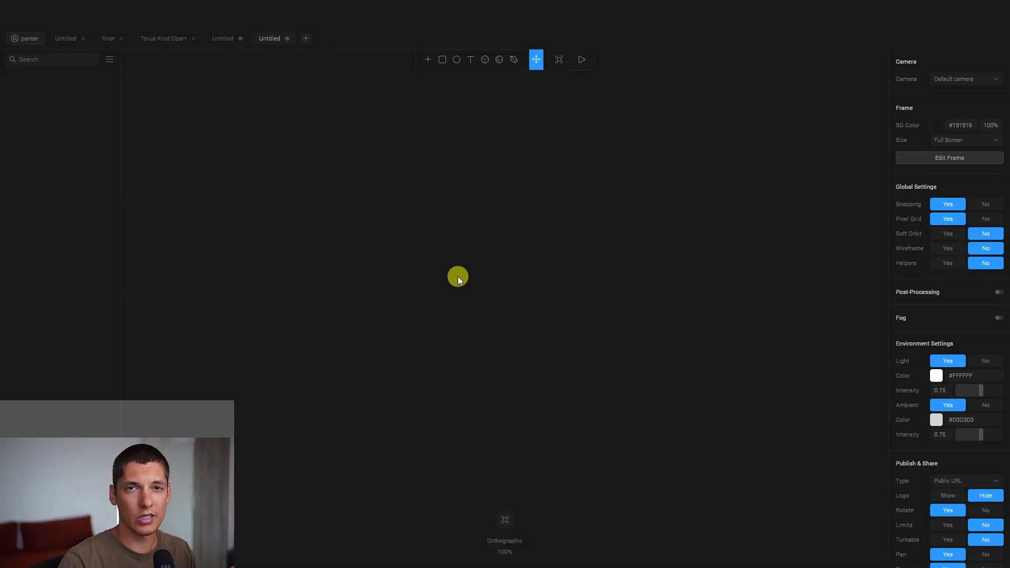
pyautogui.click(427, 61)
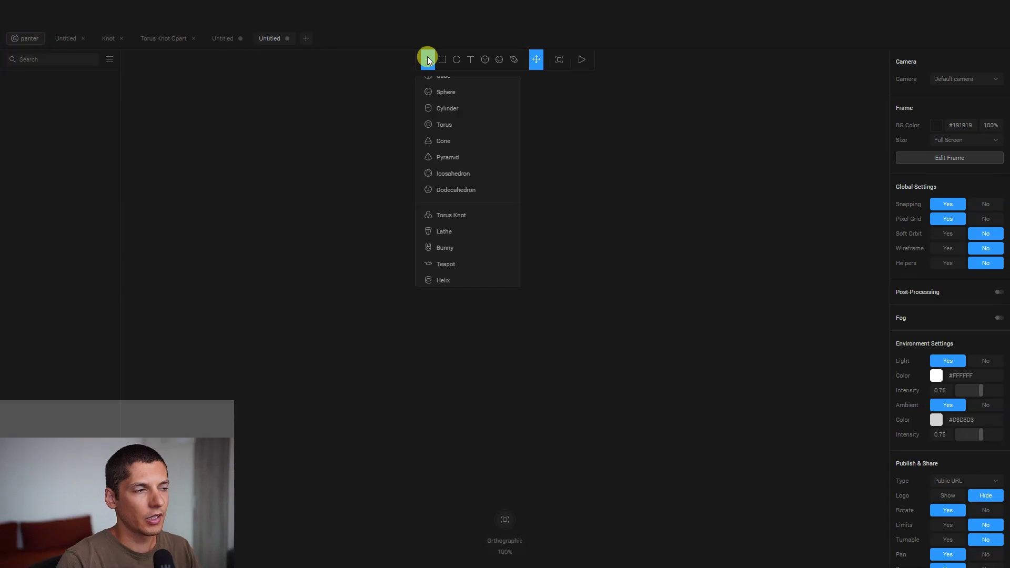
pyautogui.scroll(-3, 476, 127)
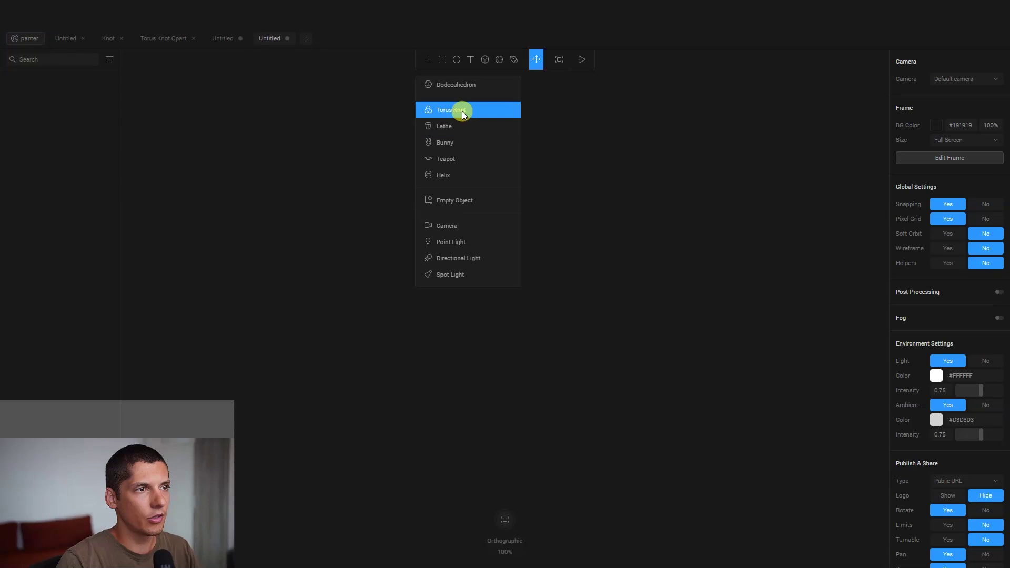
pyautogui.click(459, 111)
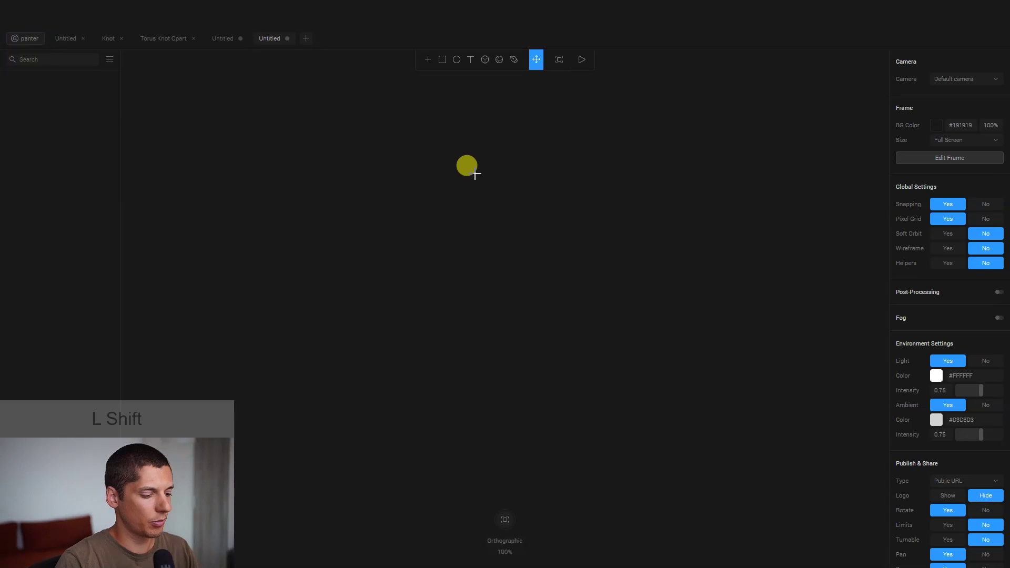
pyautogui.moveTo(464, 270)
pyautogui.keyDown('alt'); pyautogui.keyDown('shift'); pyautogui.mouseDown()
pyautogui.moveTo(563, 348)
pyautogui.moveTo(551, 330)
pyautogui.moveTo(617, 372)
pyautogui.moveTo(548, 329)
pyautogui.mouseUp(); pyautogui.keyUp('shift'); pyautogui.keyUp('alt')
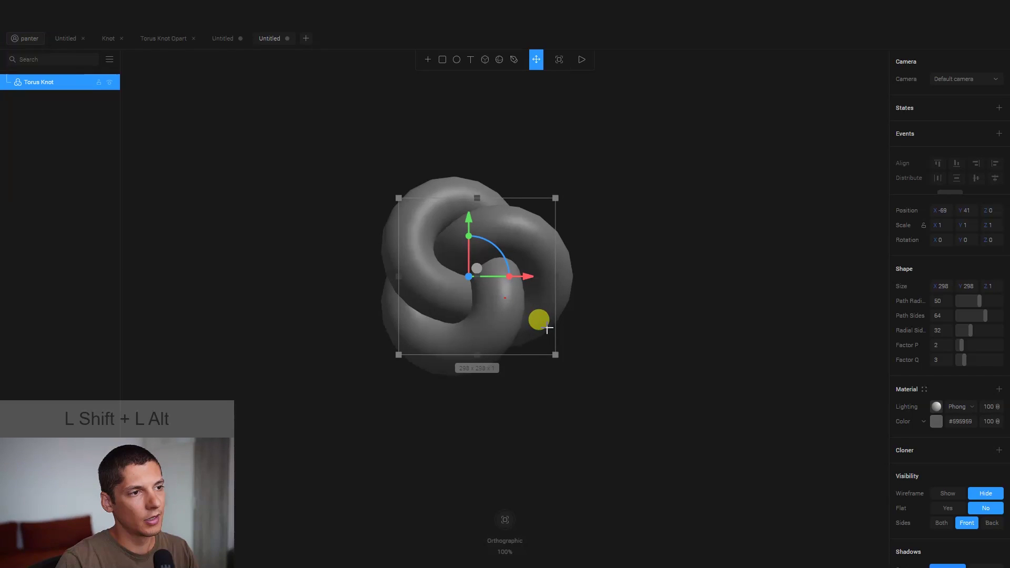
# Step: Smooth the torus knot by raising its Path Sides to 500
pyautogui.click(671, 359)
pyautogui.click(483, 261)
pyautogui.scroll(4, 483, 261)
pyautogui.click(689, 289)
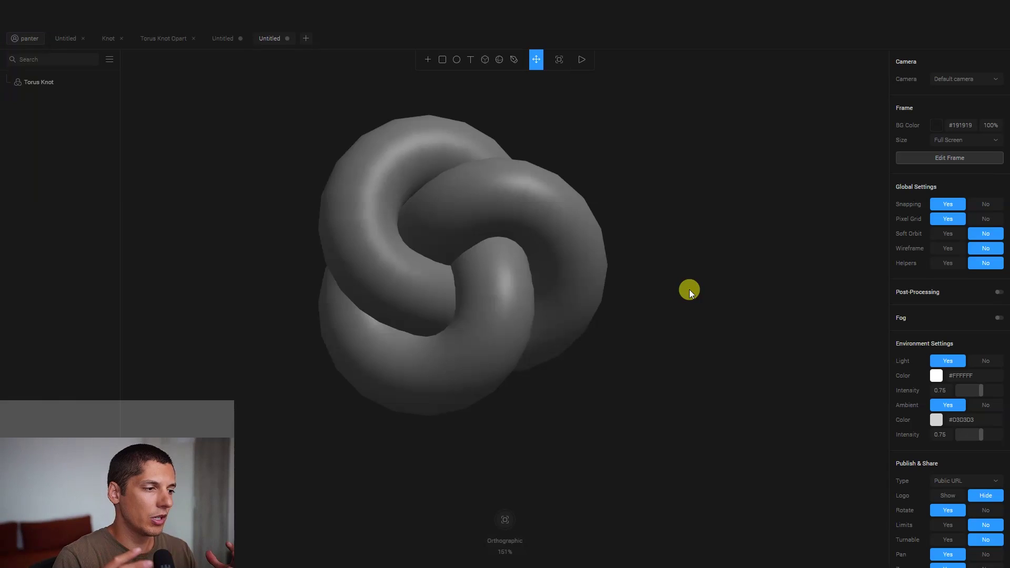
pyautogui.hotkey('ctrl', 'z')
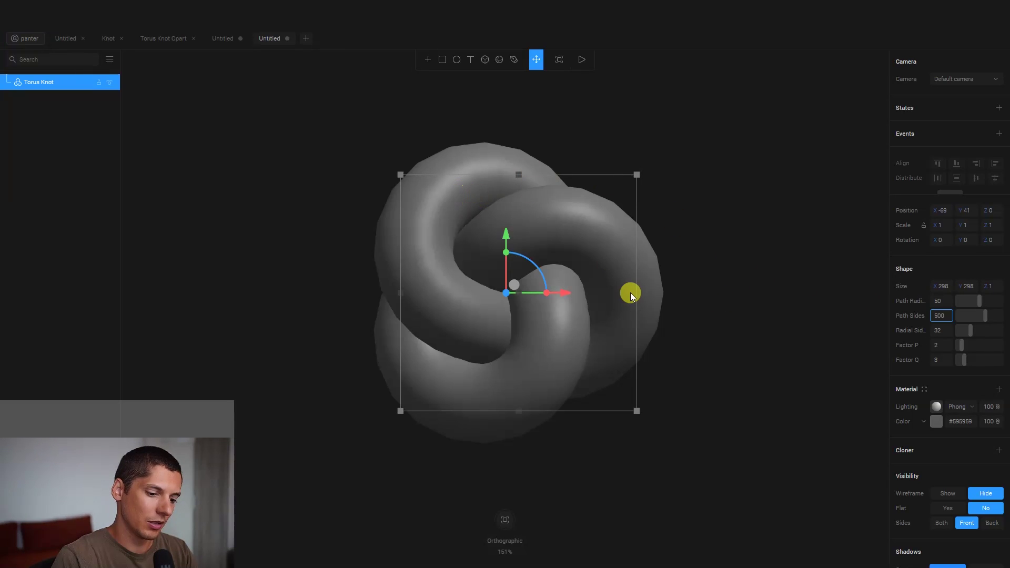
pyautogui.press('Return')
pyautogui.click(723, 200)
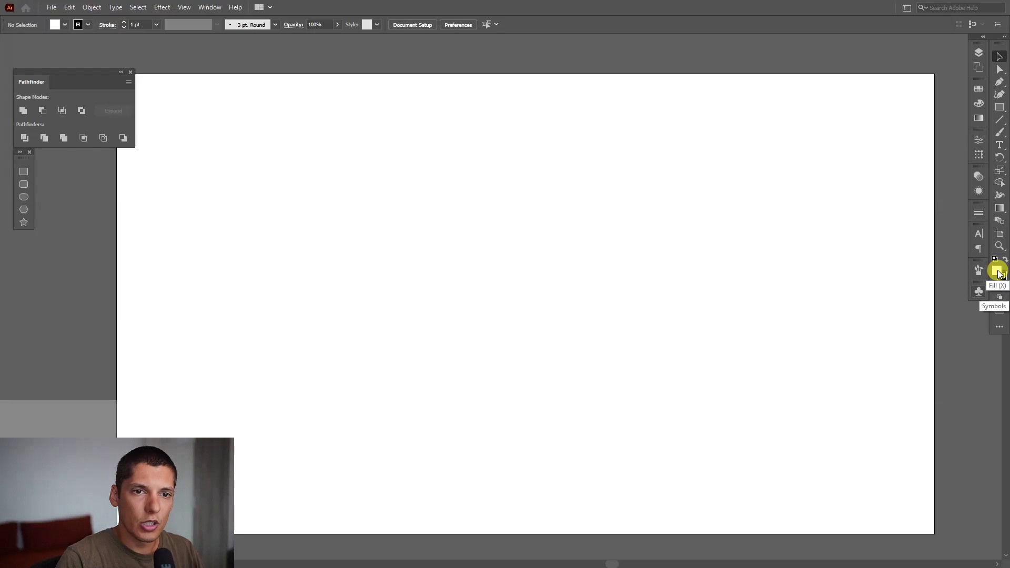
# Step: Set the fill to black and the stroke to None
pyautogui.click(1005, 260)
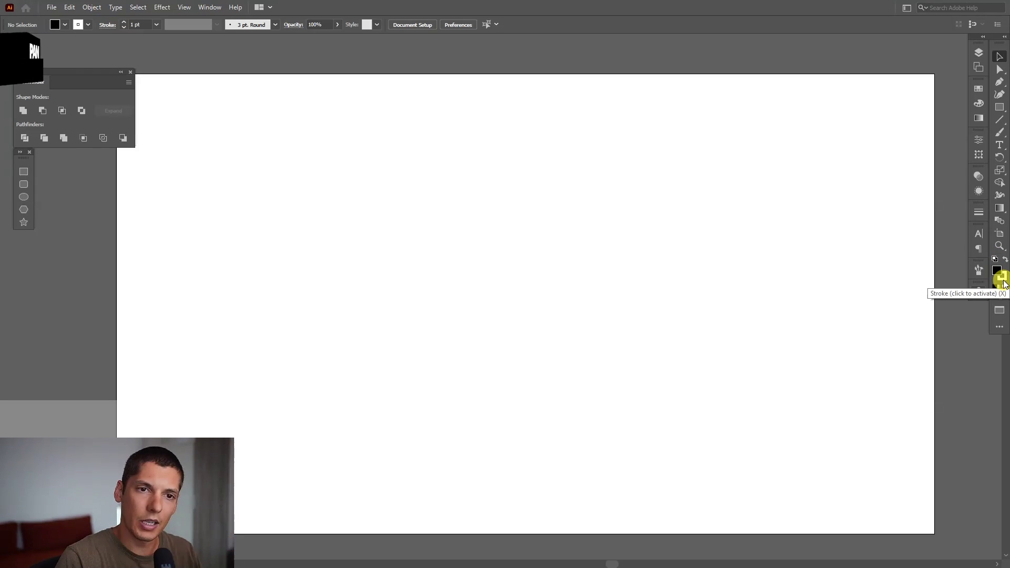
pyautogui.click(997, 288)
pyautogui.click(1006, 289)
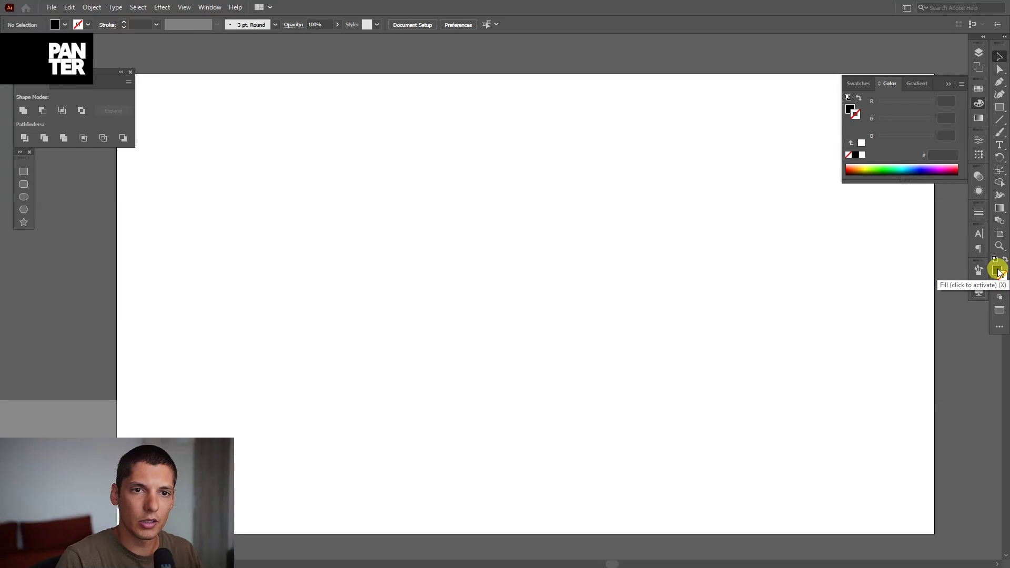
pyautogui.click(998, 271)
pyautogui.click(947, 81)
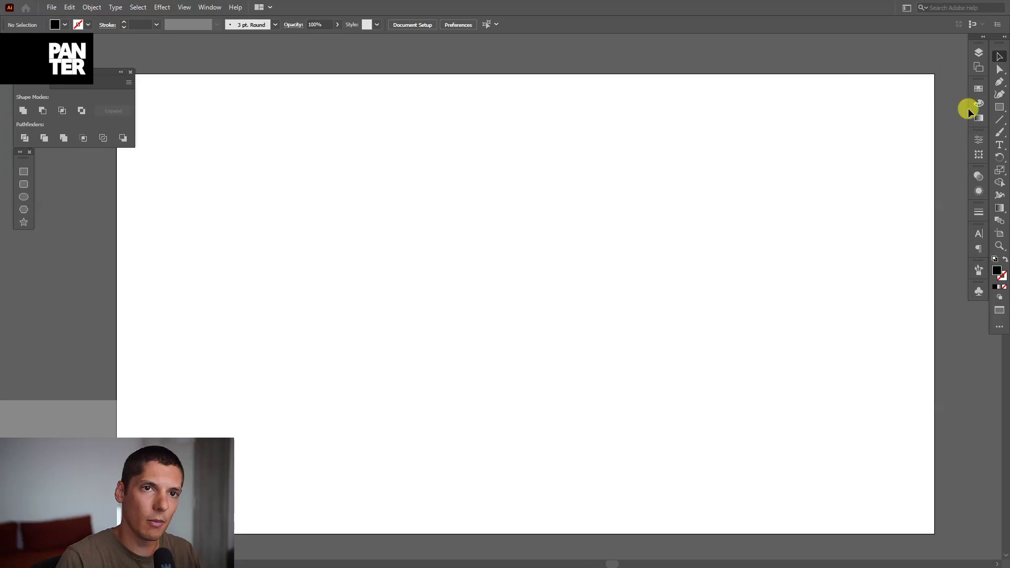
# Step: Draw a tall thin bar and shift its top anchors right to slant it
pyautogui.click(1000, 108)
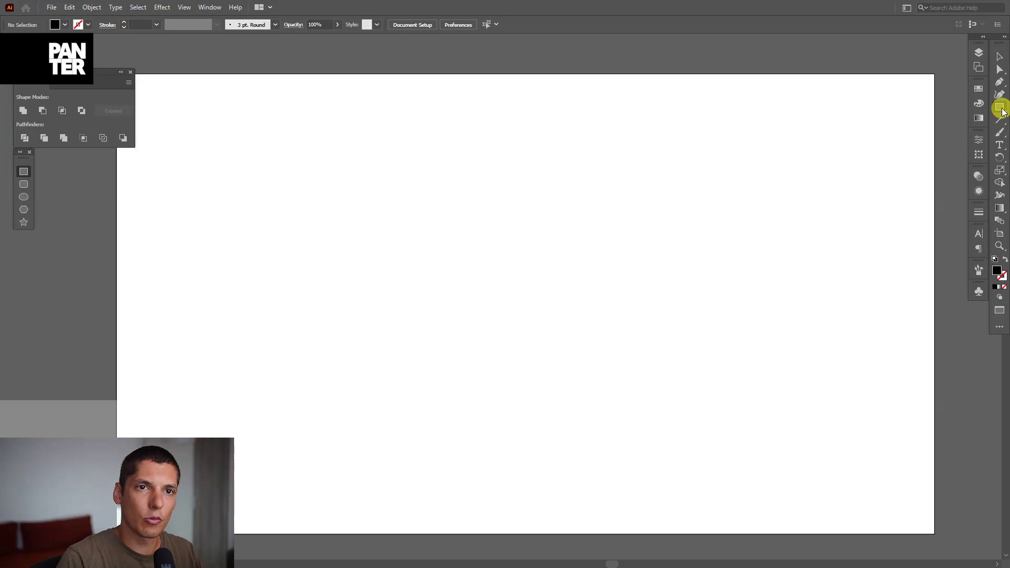
pyautogui.moveTo(365, 134); pyautogui.dragTo(380, 442)
pyautogui.click(1000, 68)
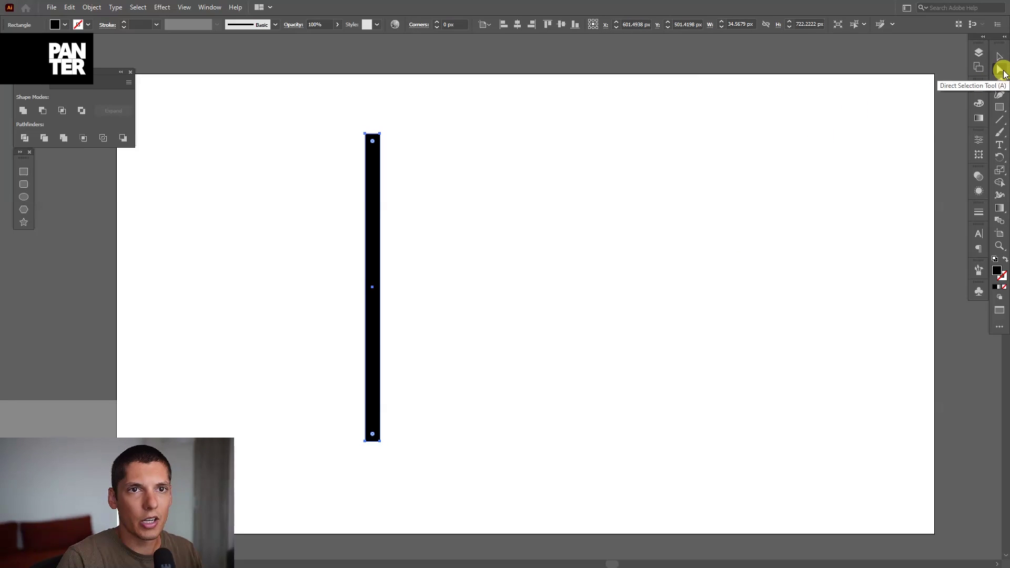
pyautogui.moveTo(274, 96); pyautogui.dragTo(439, 150)
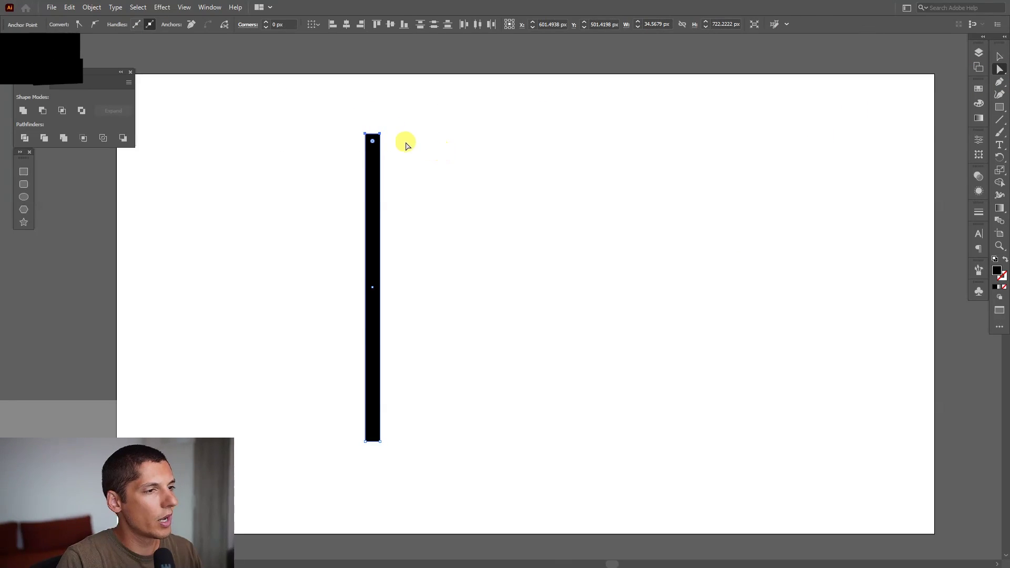
pyautogui.moveTo(380, 136); pyautogui.dragTo(419, 200)
# Step: Draw a full-height grey upright bar beside the slanted black bar
pyautogui.press('v')
pyautogui.keyDown('alt'); pyautogui.scroll(1, 445, 322); pyautogui.keyUp('alt')
pyautogui.moveTo(445, 323); pyautogui.dragTo(483, 270)
pyautogui.keyDown('alt'); pyautogui.scroll(1, 437, 274); pyautogui.keyUp('alt')
pyautogui.click(451, 289)
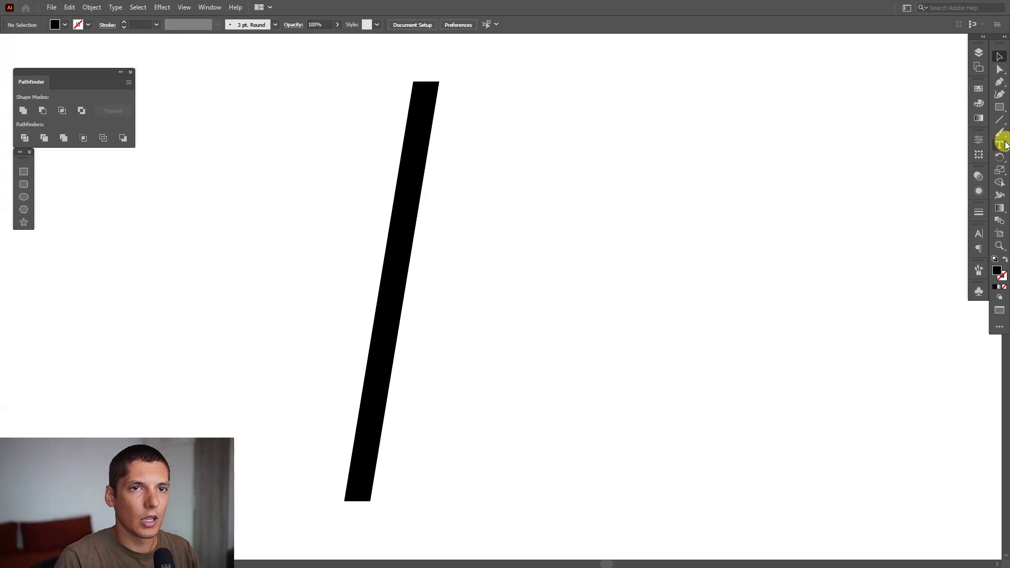
pyautogui.click(979, 88)
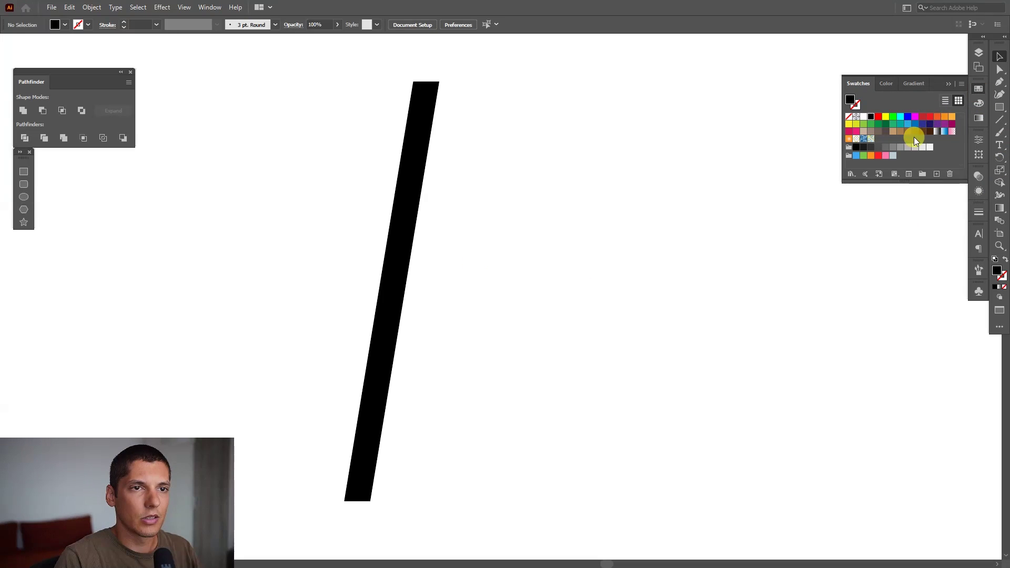
pyautogui.click(948, 82)
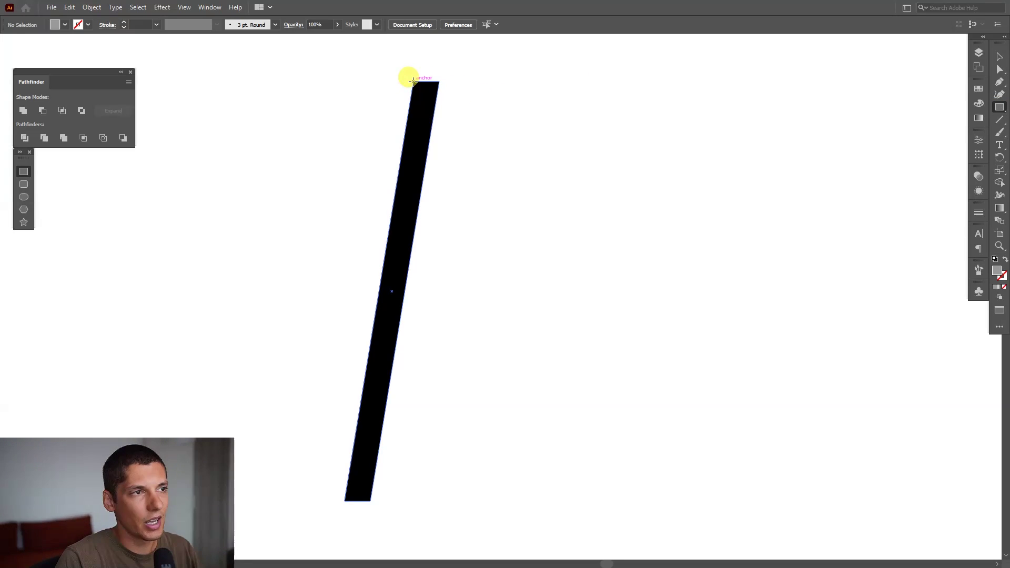
pyautogui.moveTo(412, 82); pyautogui.dragTo(440, 501)
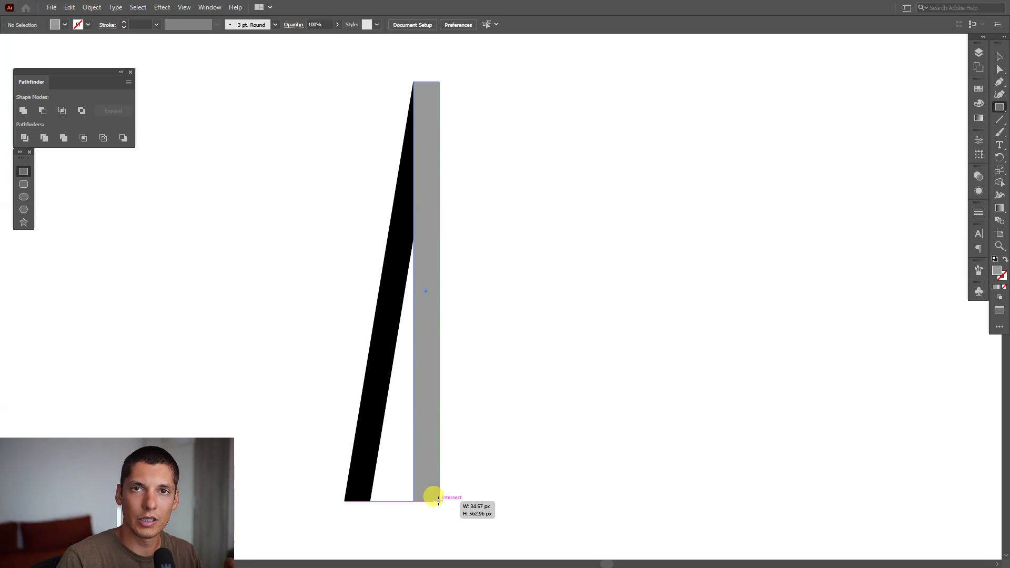
pyautogui.moveTo(438, 500); pyautogui.dragTo(439, 500)
# Step: Alt-drag a copy of the black-and-grey pair right, repeat it with Ctrl+D, and select all
pyautogui.press('v')
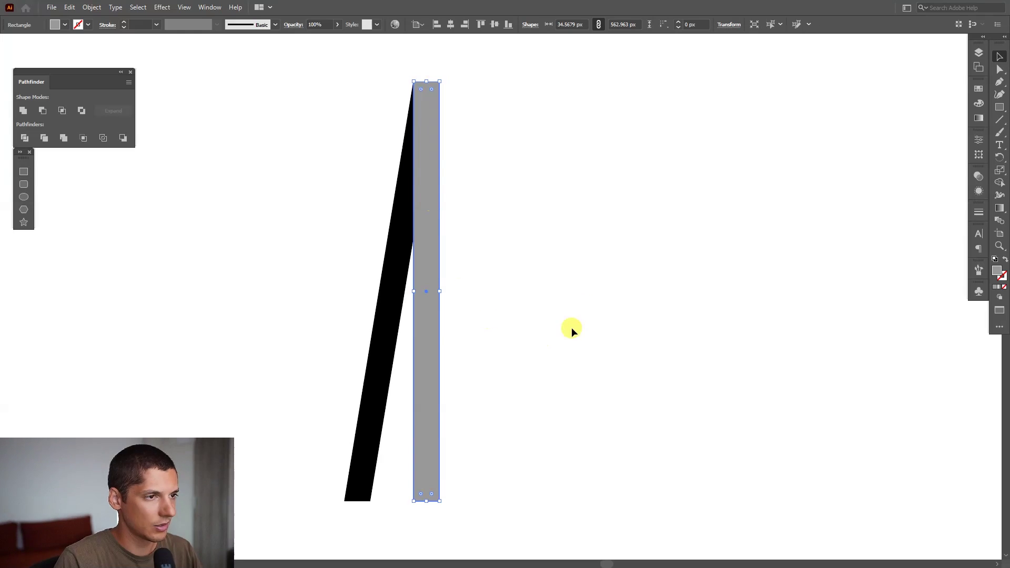
pyautogui.moveTo(631, 202); pyautogui.dragTo(407, 284)
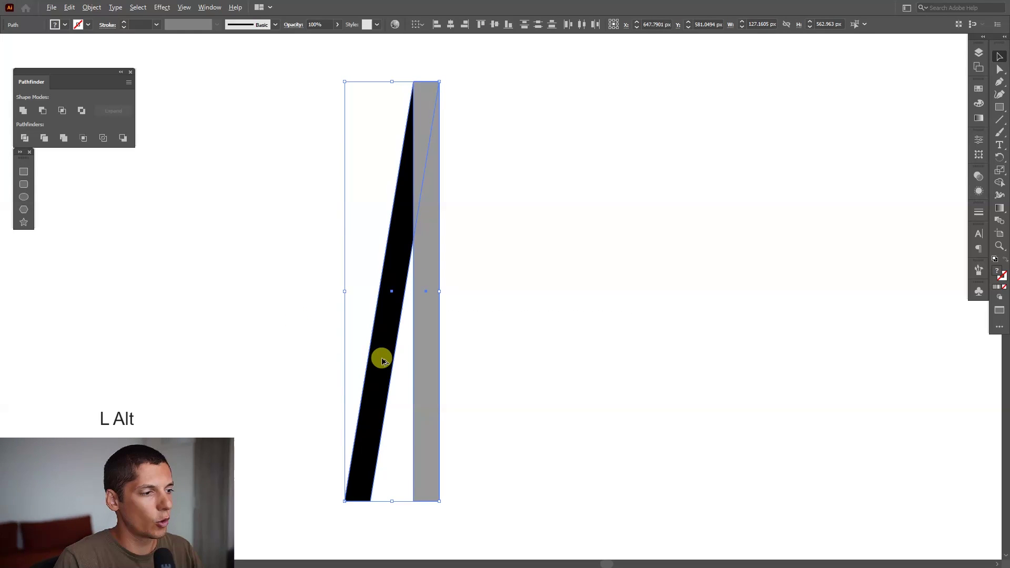
pyautogui.keyDown('alt'); pyautogui.moveTo(383, 362); pyautogui.dragTo(450, 371); pyautogui.keyUp('alt')
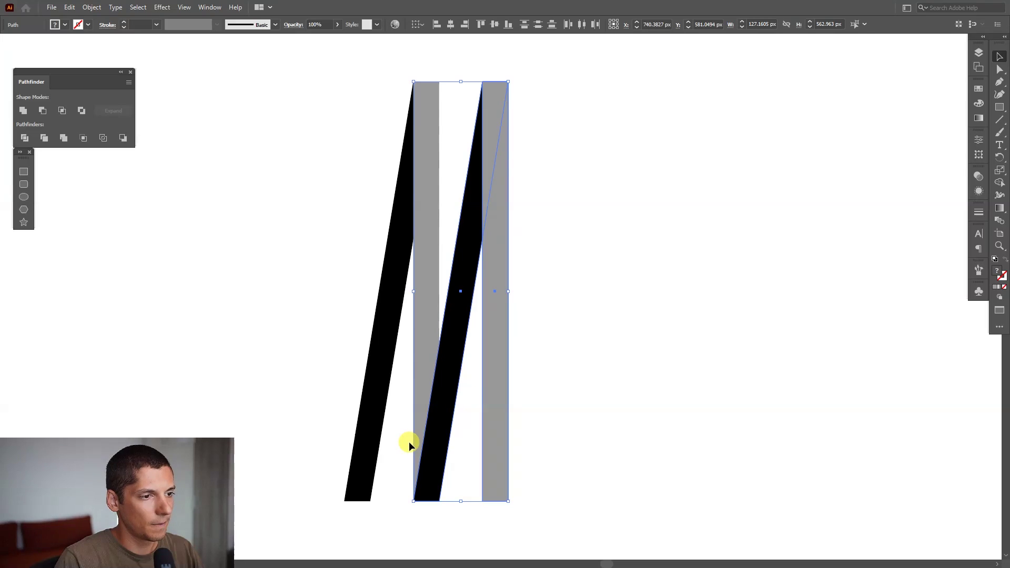
pyautogui.hotkey('ctrl', 'd')
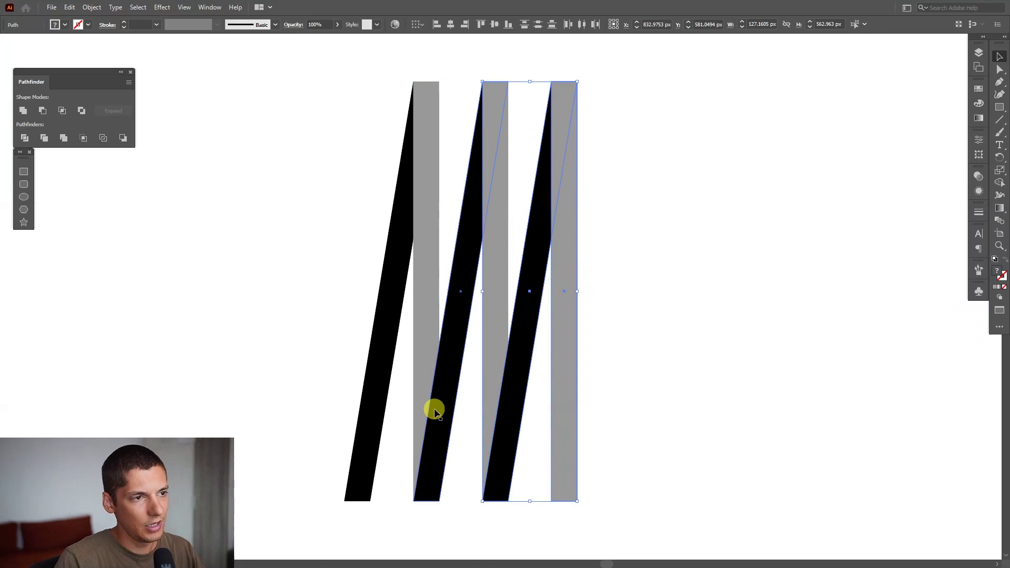
pyautogui.moveTo(711, 431); pyautogui.dragTo(332, 212)
# Step: With the Shape Builder, remove the leftmost sliver and the rightmost grey bar
pyautogui.hotkey('shift', 'm')
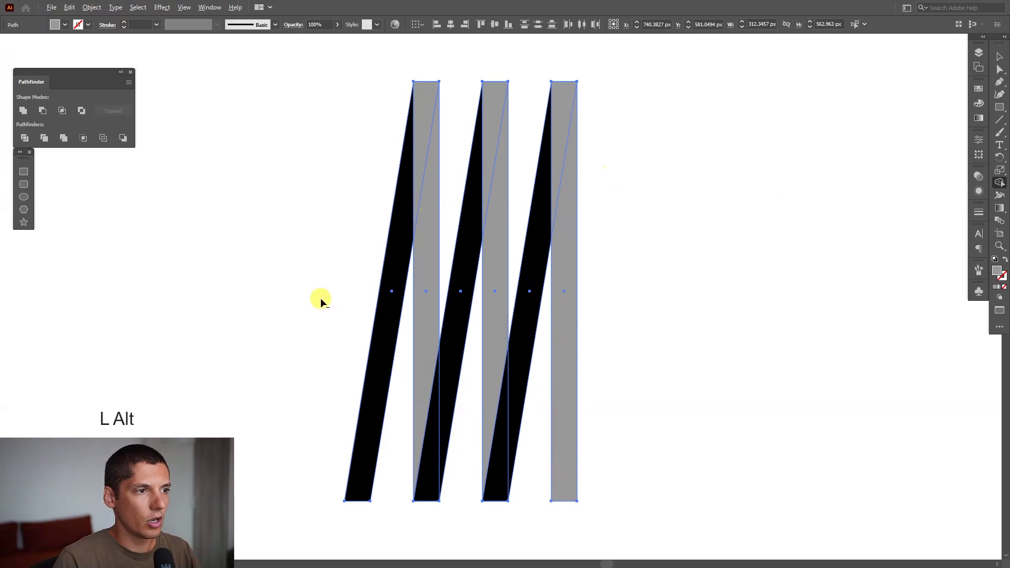
pyautogui.moveTo(384, 377)
pyautogui.keyDown('alt'); pyautogui.mouseDown()
pyautogui.moveTo(334, 228)
pyautogui.moveTo(342, 242)
pyautogui.mouseUp(); pyautogui.keyUp('alt')
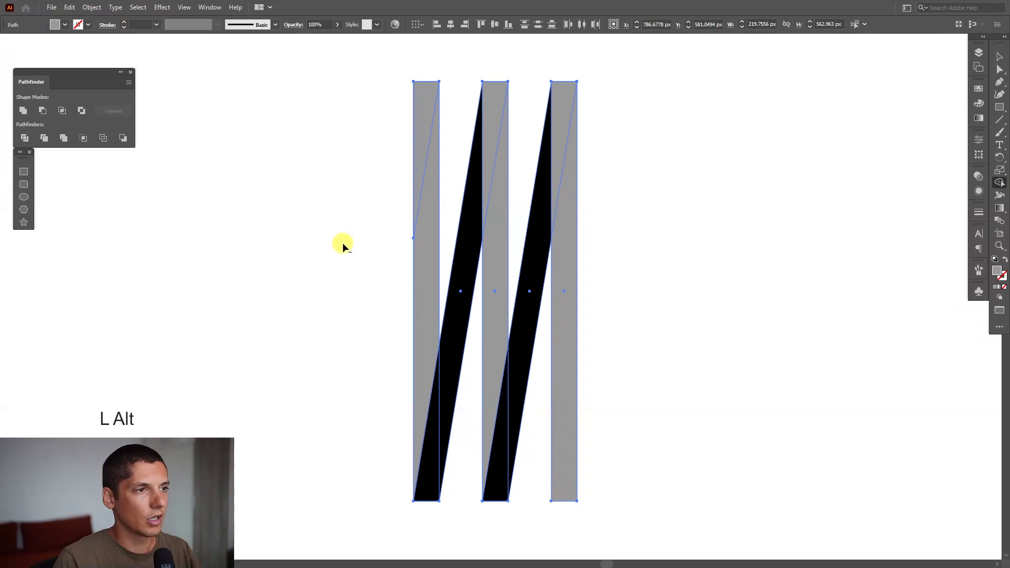
pyautogui.keyDown('alt'); pyautogui.moveTo(577, 220); pyautogui.dragTo(561, 105); pyautogui.keyUp('alt')
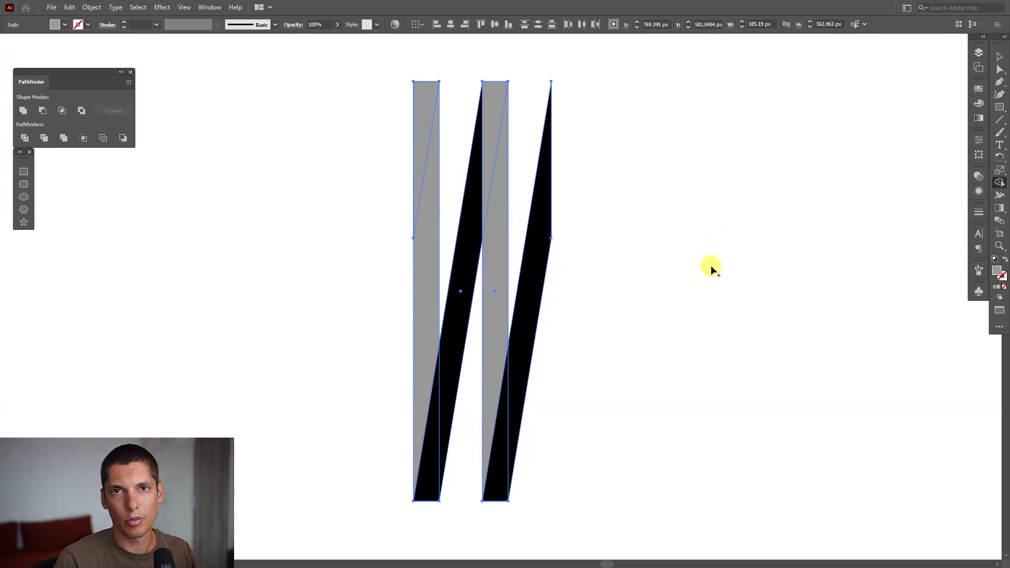
# Step: Delete the remaining middle and left grey bars
pyautogui.press('v')
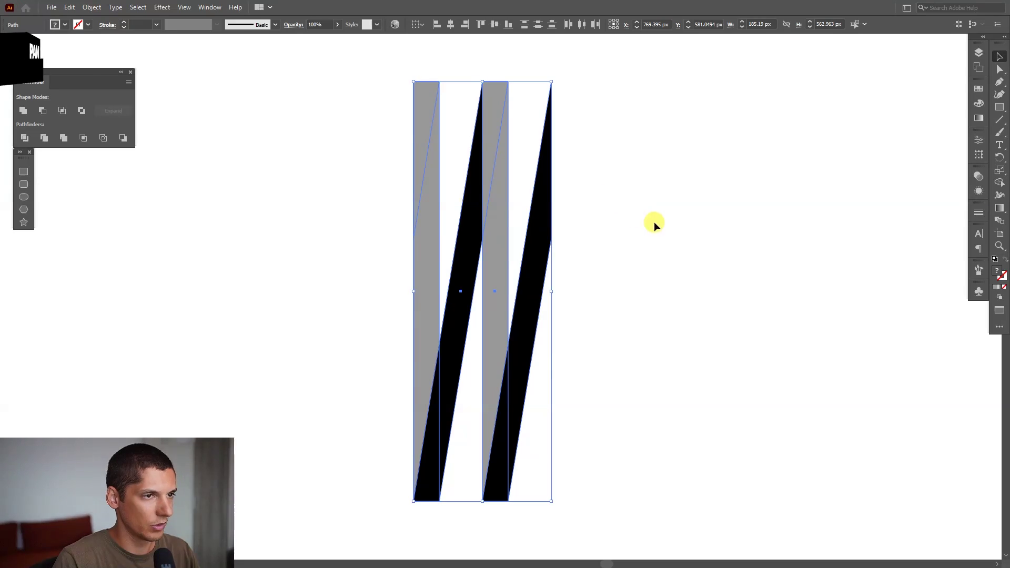
pyautogui.click(514, 289)
pyautogui.click(503, 284)
pyautogui.press('Delete')
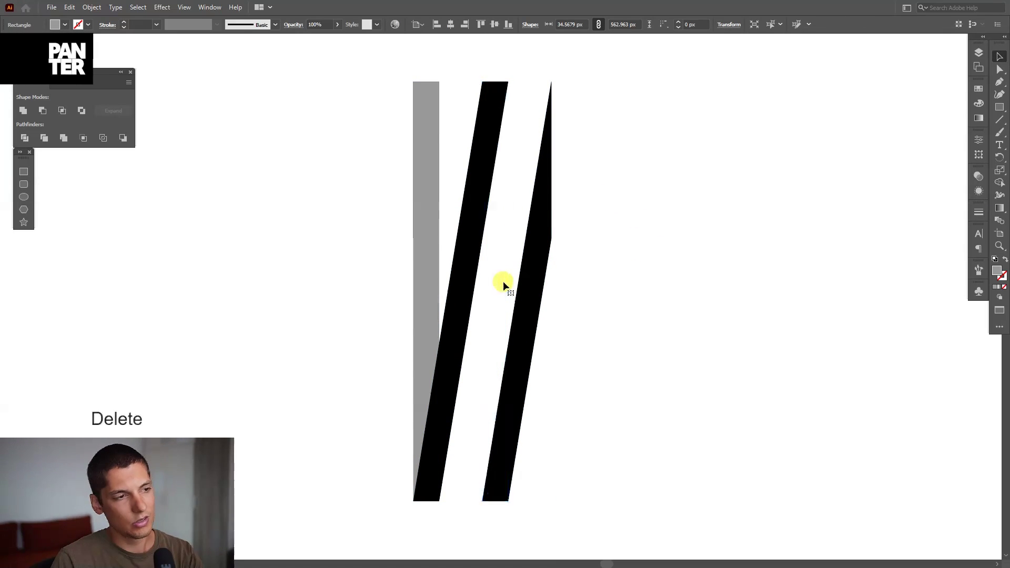
pyautogui.click(426, 314)
pyautogui.press('Delete')
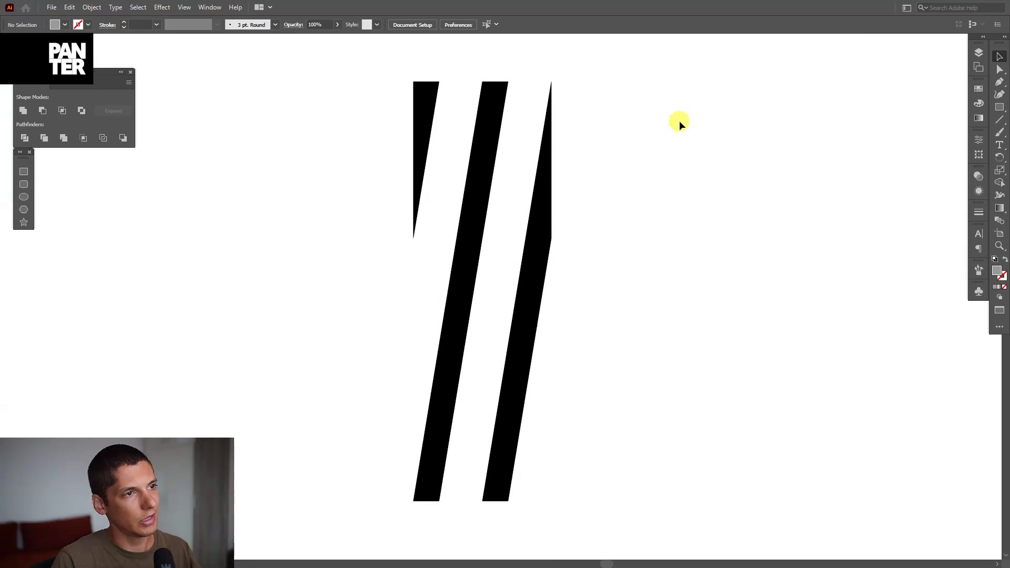
# Step: Group the stripes and stretch them to the artboard's full height at its left edge
pyautogui.moveTo(546, 157); pyautogui.dragTo(435, 156)
pyautogui.rightClick(517, 173)
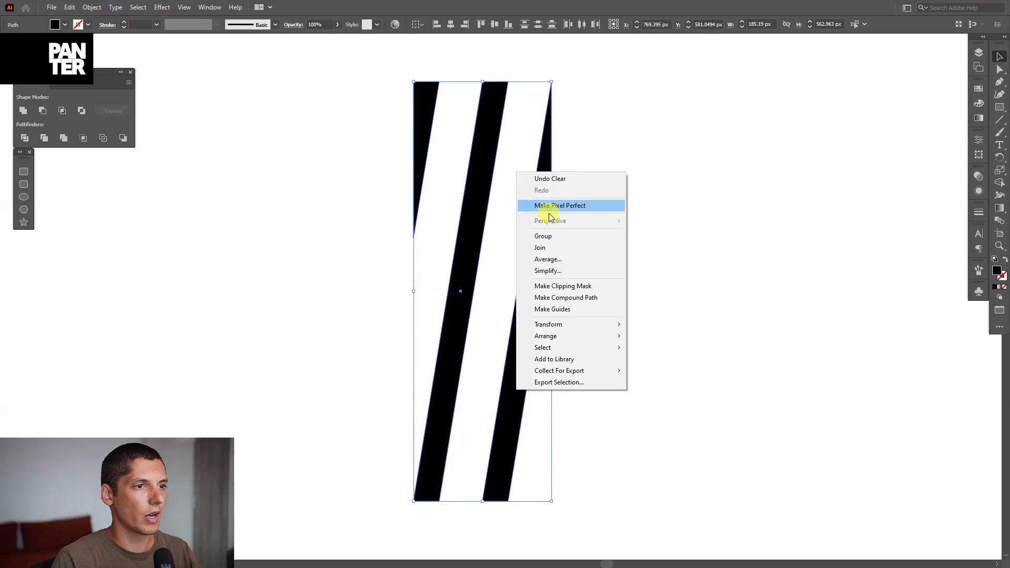
pyautogui.click(552, 239)
pyautogui.click(646, 222)
pyautogui.keyDown('alt'); pyautogui.scroll(-2, 589, 219); pyautogui.keyUp('alt')
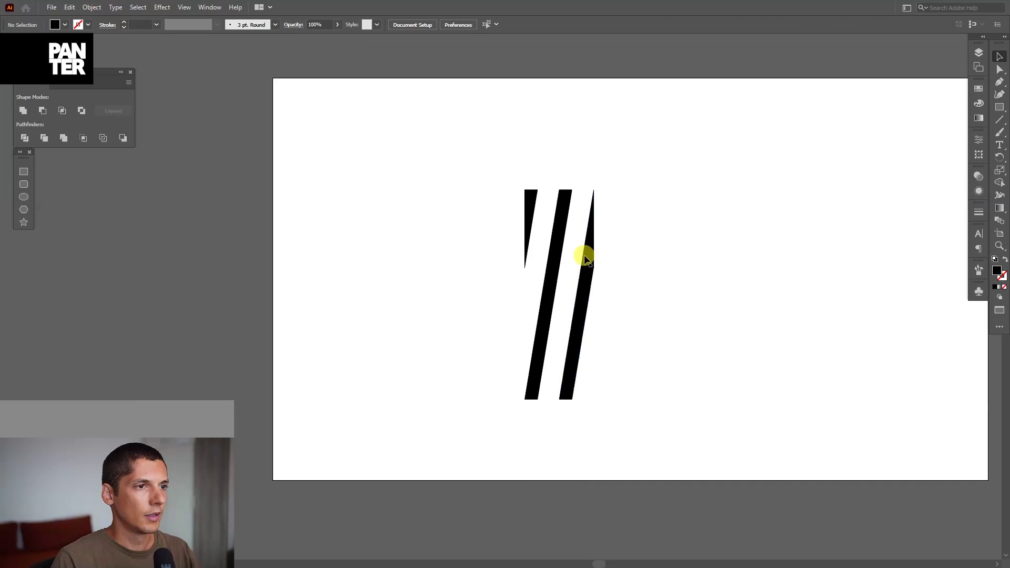
pyautogui.keyDown('shift'); pyautogui.click(586, 263); pyautogui.keyUp('shift')
pyautogui.moveTo(561, 190); pyautogui.dragTo(555, 79)
pyautogui.moveTo(552, 397); pyautogui.dragTo(552, 480)
pyautogui.moveTo(548, 447); pyautogui.dragTo(359, 440)
pyautogui.click(457, 343)
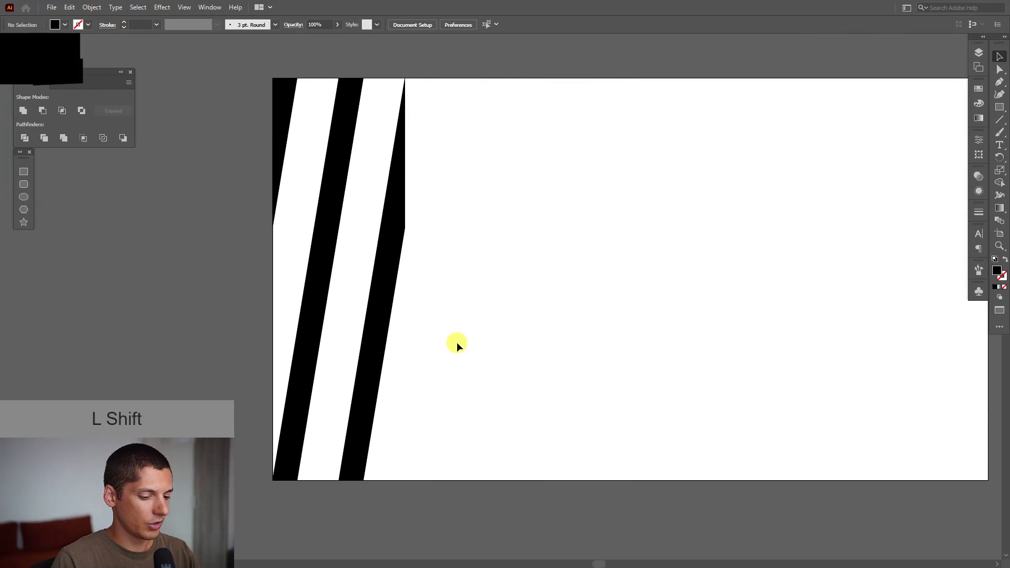
# Step: Narrow the artboard to the width of the stripes
pyautogui.hotkey('shift', 'o')
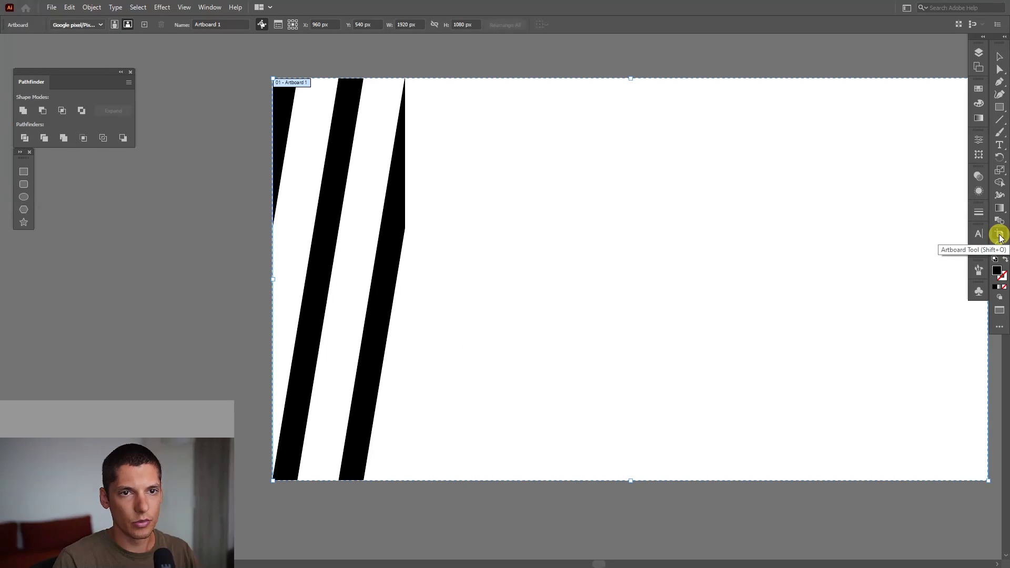
pyautogui.moveTo(842, 345); pyautogui.dragTo(809, 340)
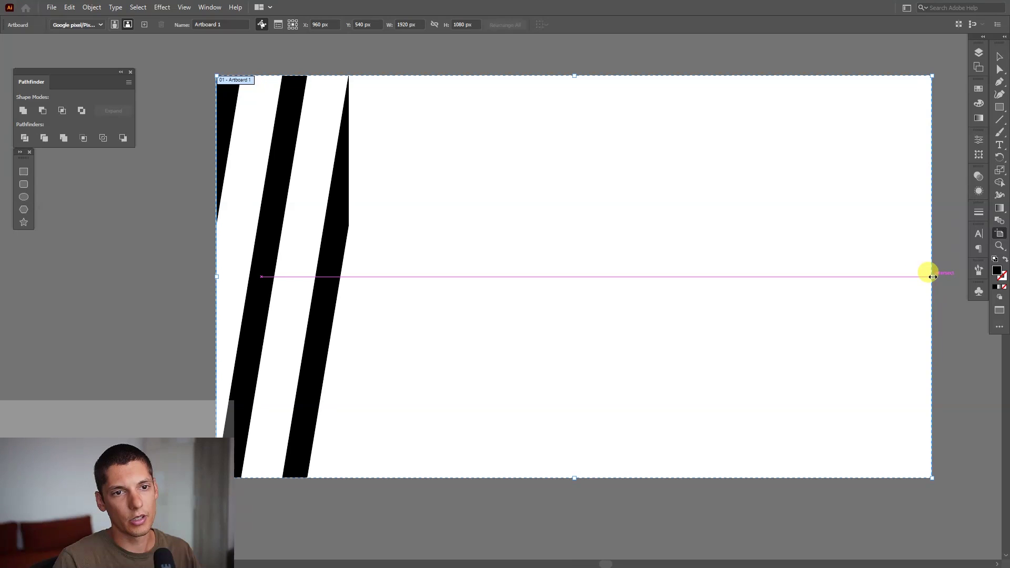
pyautogui.moveTo(933, 277); pyautogui.dragTo(351, 303)
pyautogui.press('v')
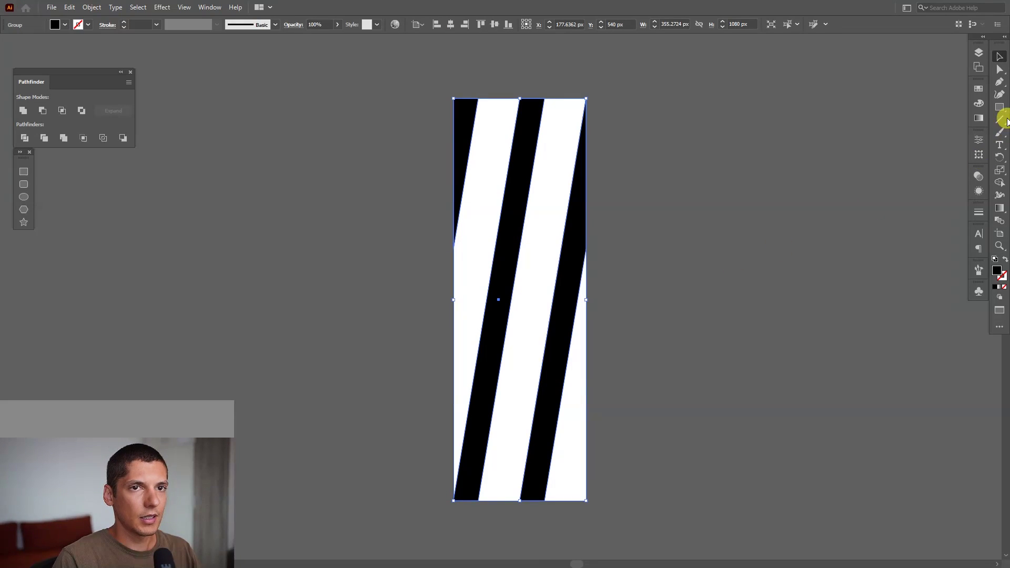
# Step: Fill the stripe group with white
pyautogui.click(980, 91)
pyautogui.click(865, 118)
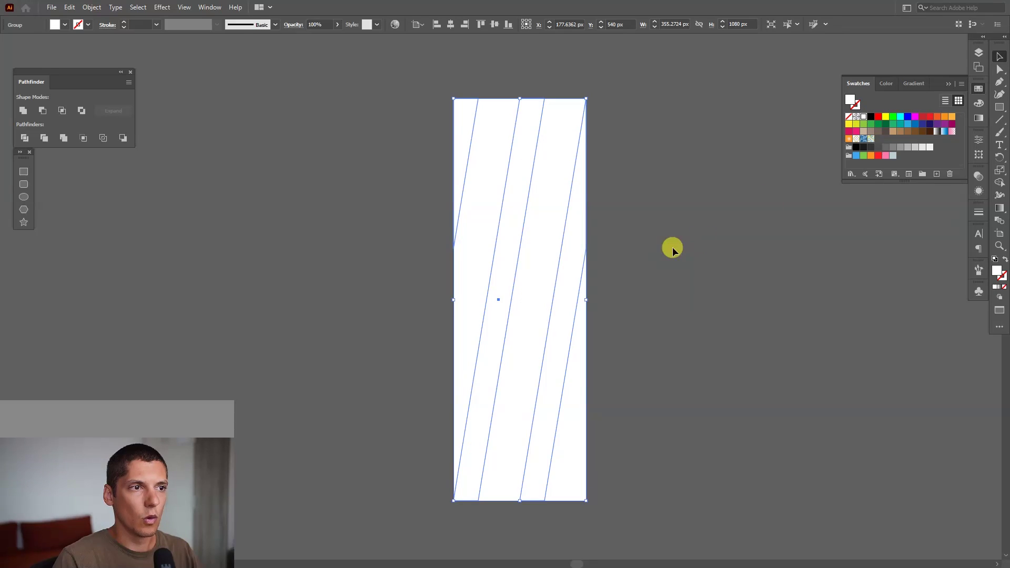
pyautogui.click(672, 249)
pyautogui.moveTo(667, 283); pyautogui.dragTo(663, 282)
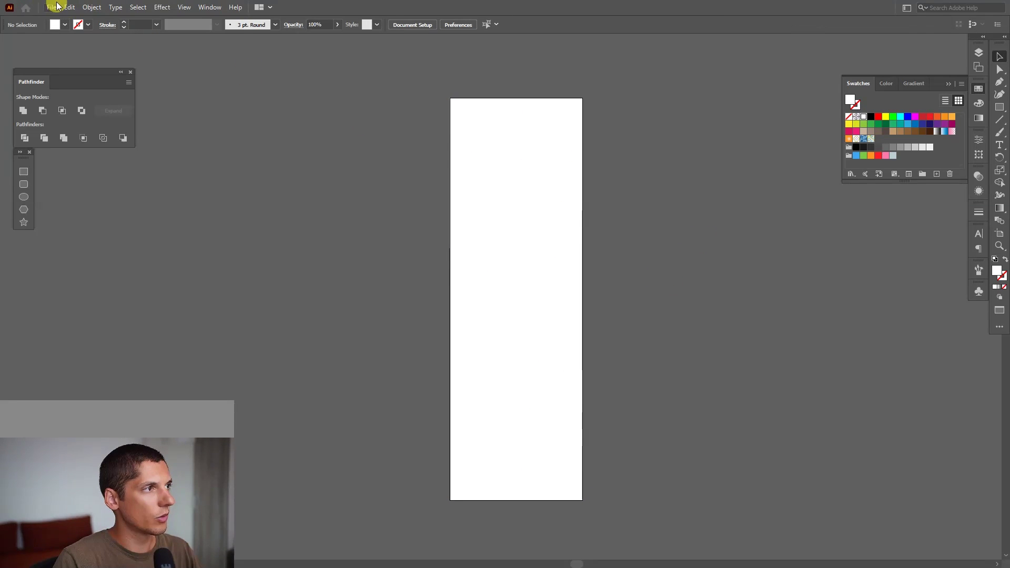
# Step: Export the artboard as a PNG named 'lines' with Use Artboards enabled
pyautogui.click(52, 7)
pyautogui.moveTo(204, 213)
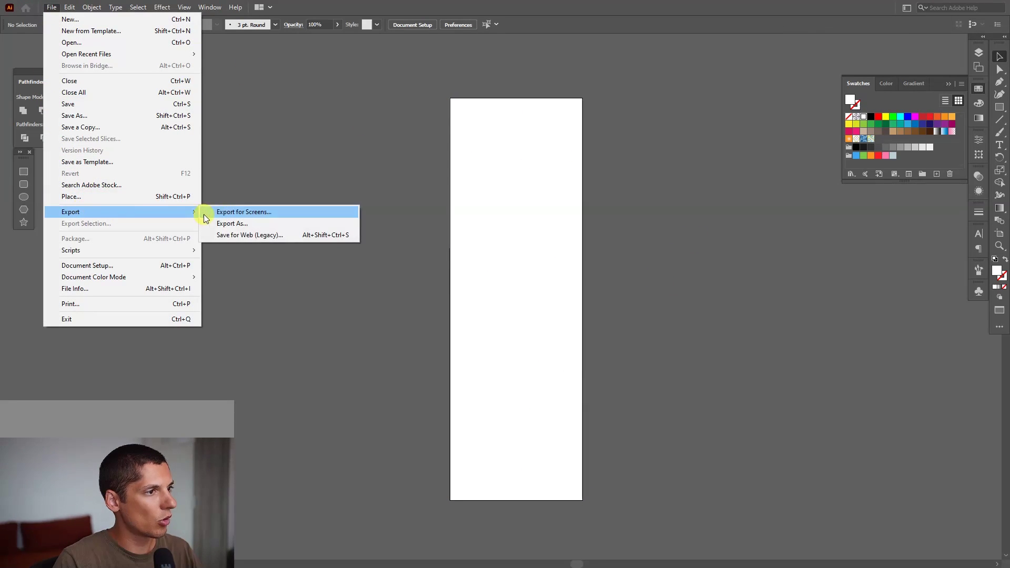
pyautogui.click(260, 224)
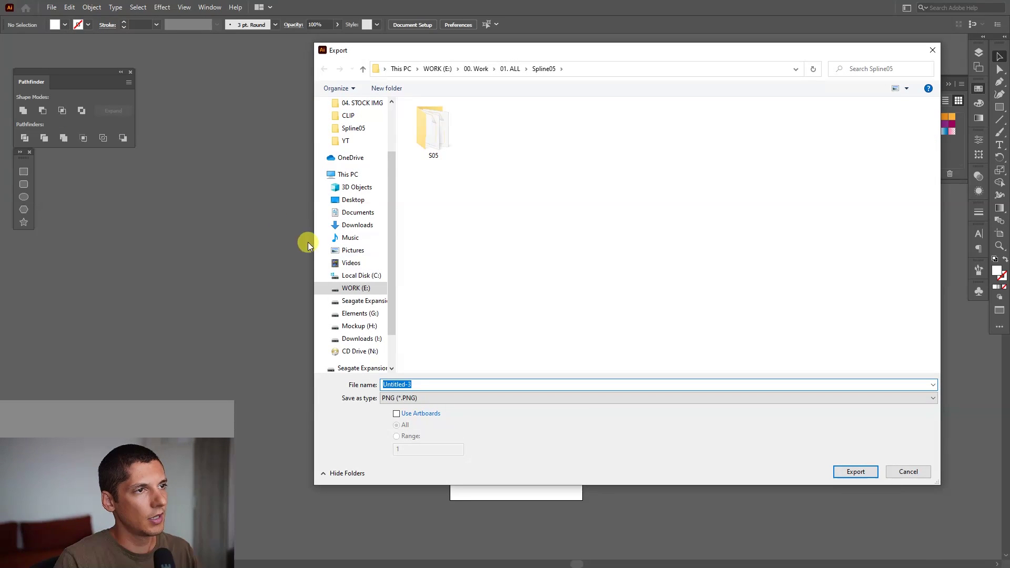
pyautogui.click(442, 400)
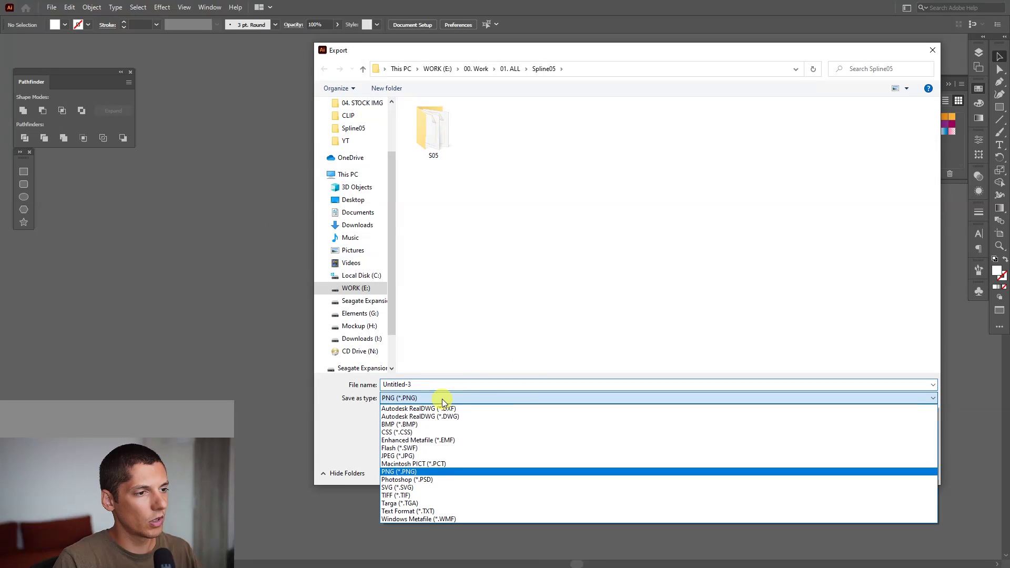
pyautogui.click(404, 472)
pyautogui.click(418, 387)
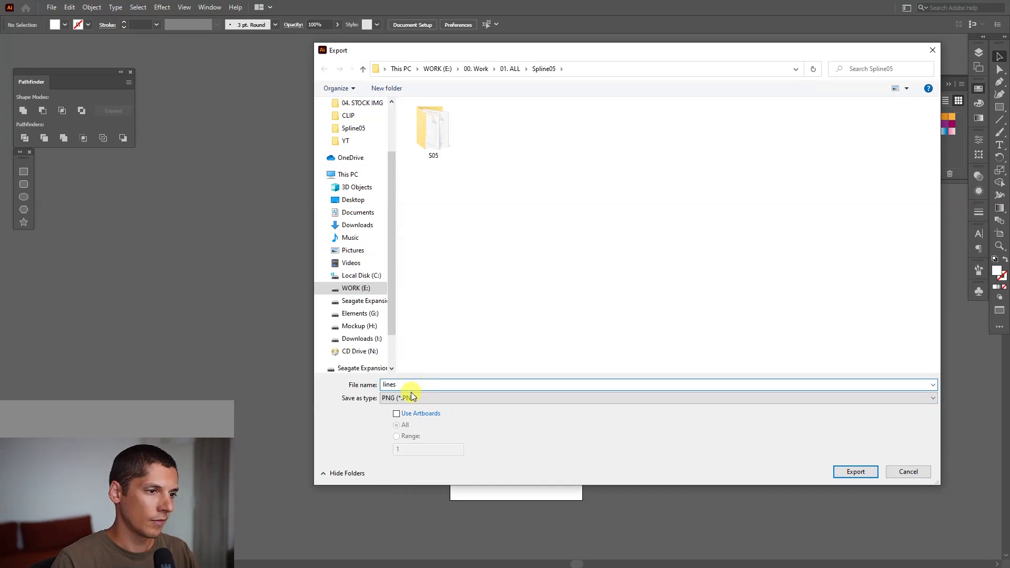
pyautogui.click(403, 414)
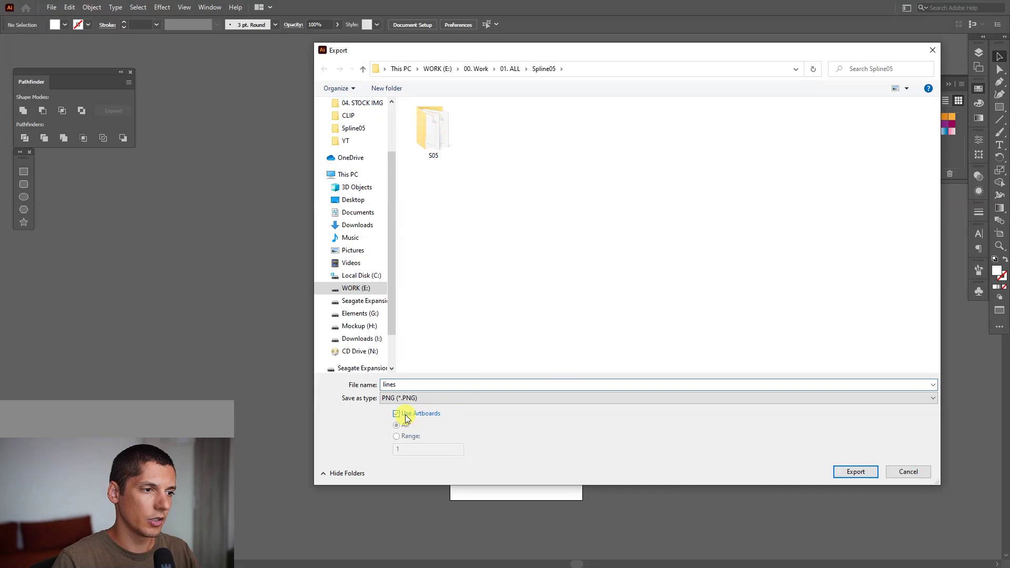
pyautogui.click(857, 472)
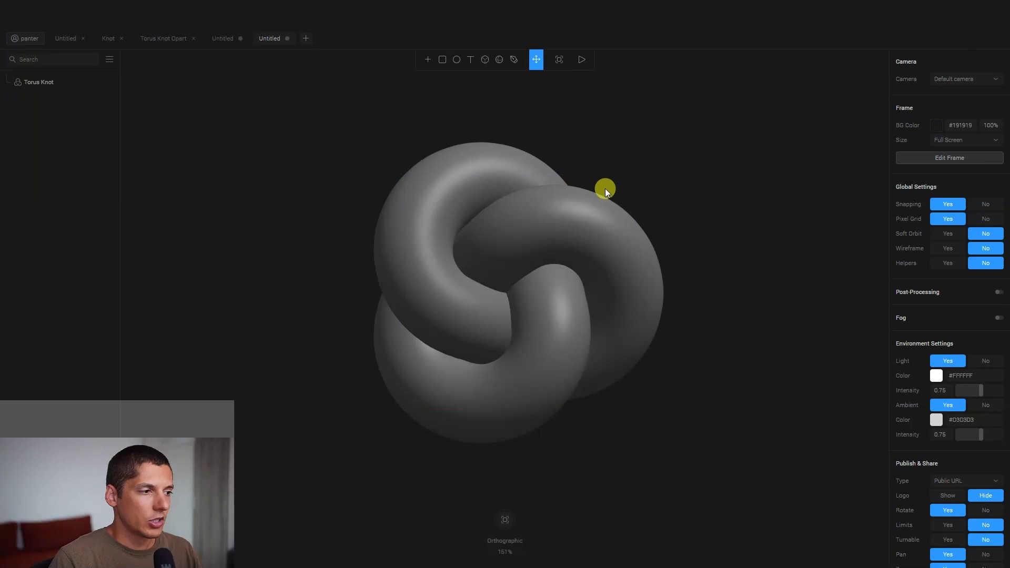
# Step: Set the Torus Knot's material lighting to Lambert
pyautogui.scroll(1, 599, 174)
pyautogui.scroll(3, 592, 159)
pyautogui.press('space')
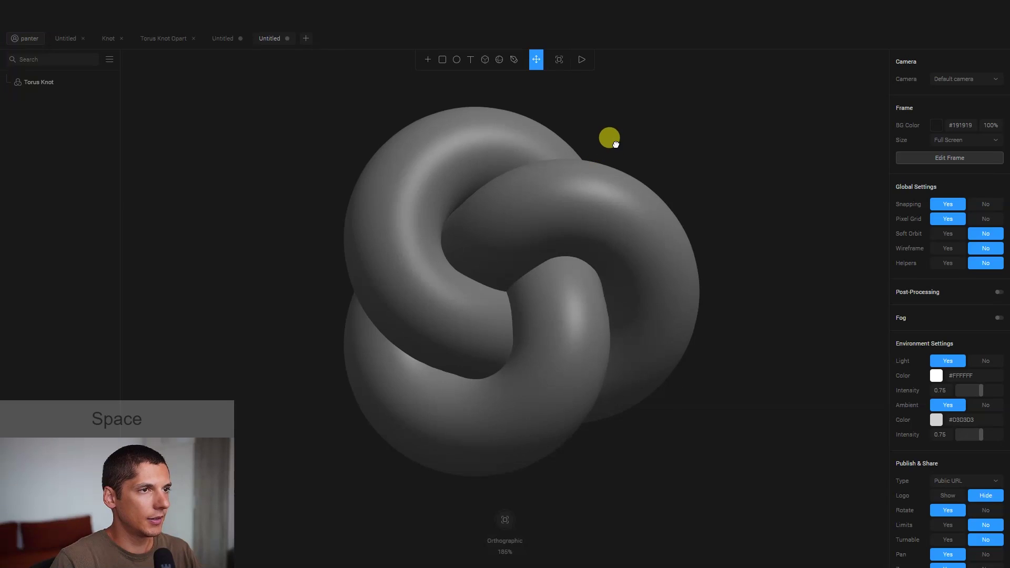
pyautogui.moveTo(609, 137); pyautogui.dragTo(614, 167)
pyautogui.click(552, 270)
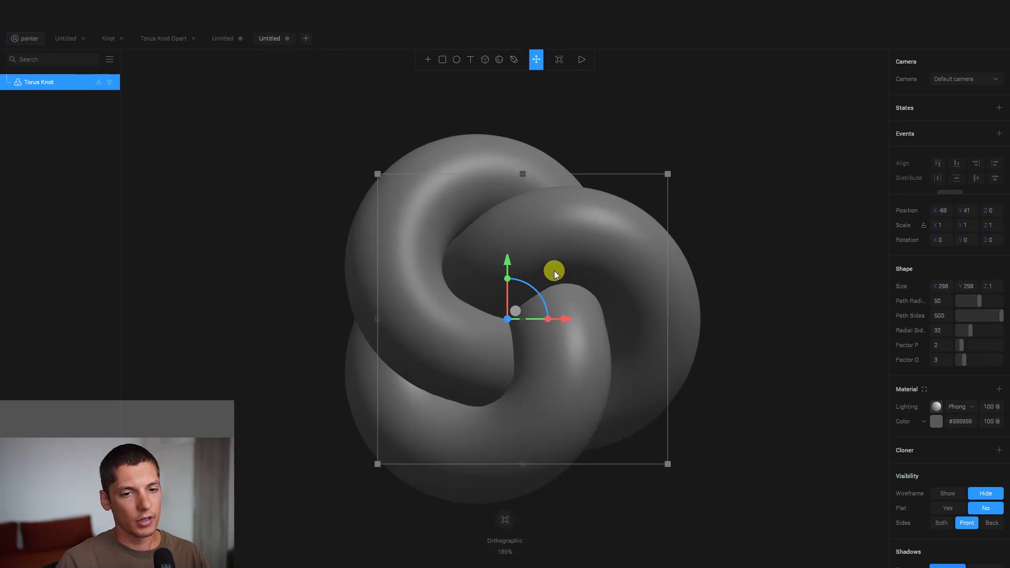
pyautogui.scroll(-1, 992, 410)
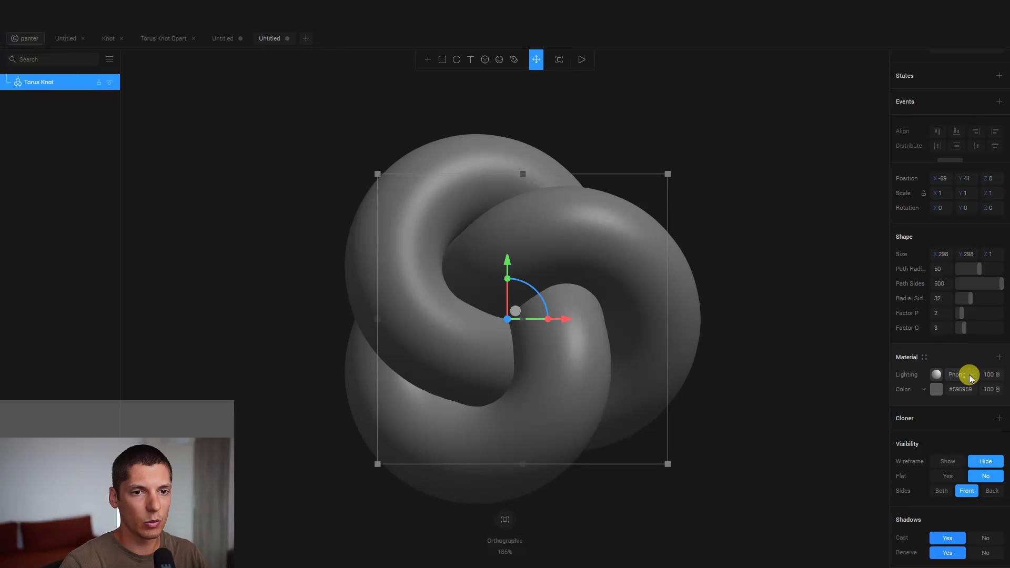
pyautogui.click(970, 375)
pyautogui.click(967, 398)
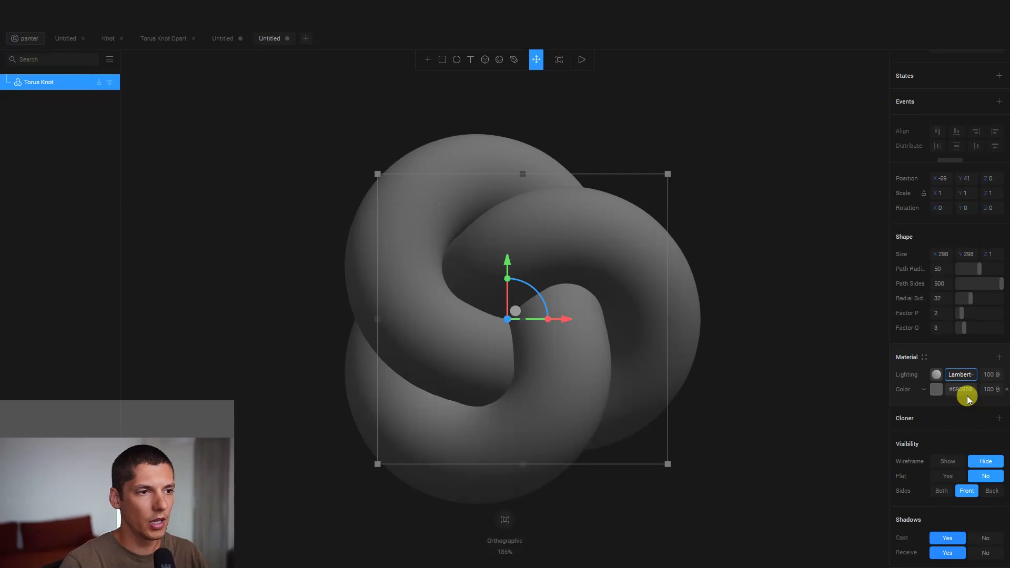
# Step: Change the colour layer's fill type to Texture and open its texture settings
pyautogui.click(925, 390)
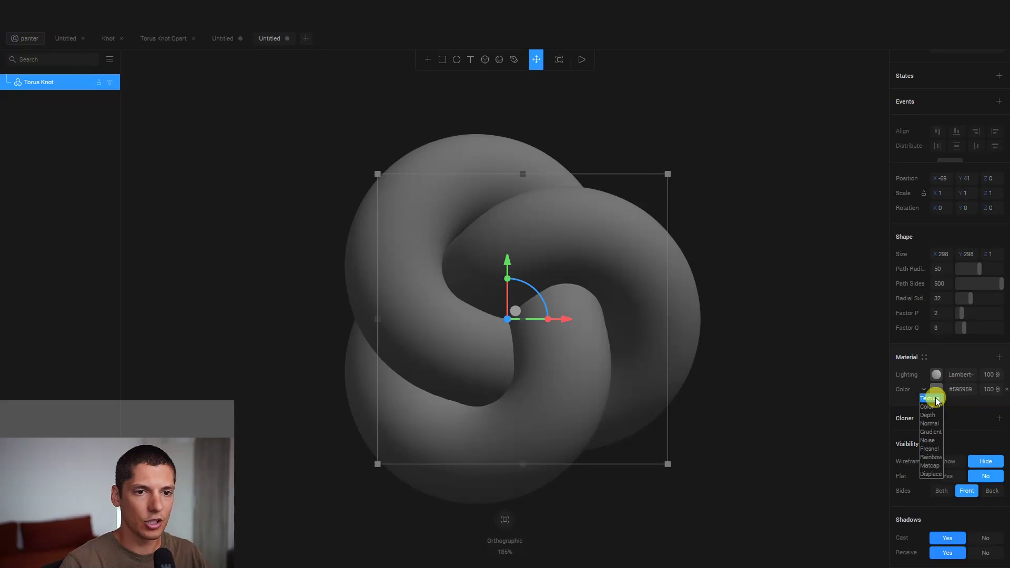
pyautogui.click(931, 399)
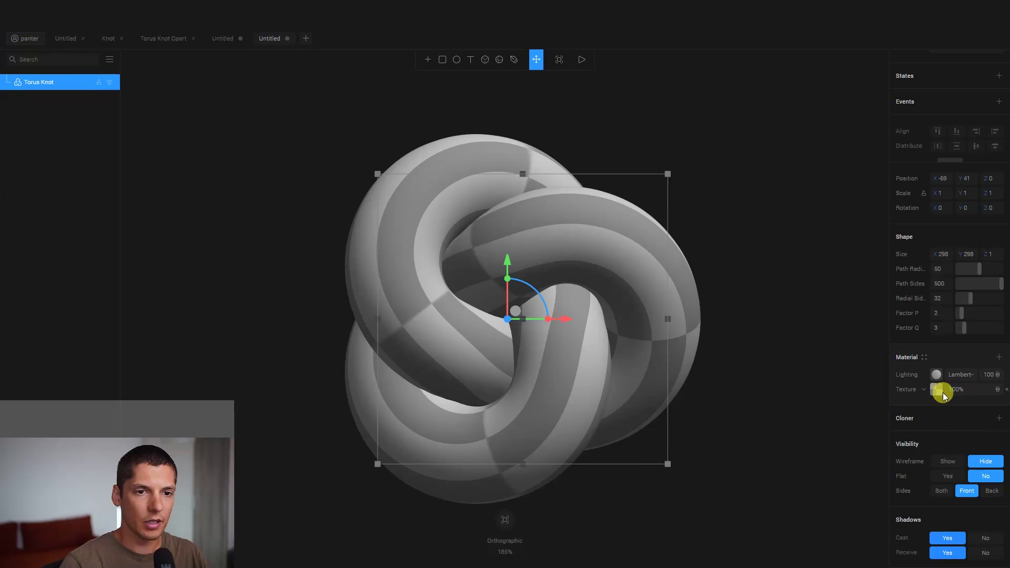
pyautogui.click(938, 390)
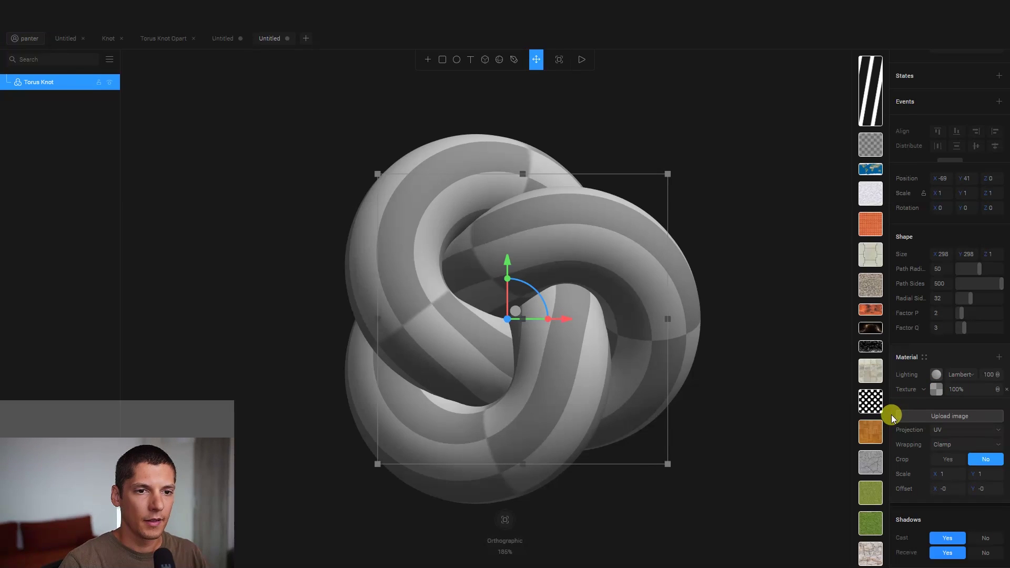
# Step: Upload the lines-01 image as the knot's texture
pyautogui.click(959, 415)
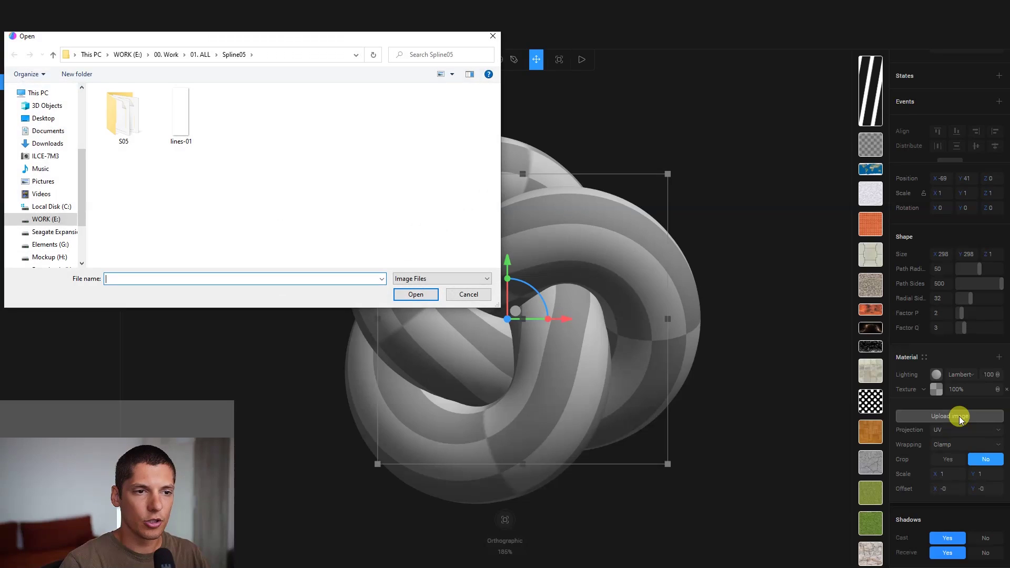
pyautogui.click(178, 128)
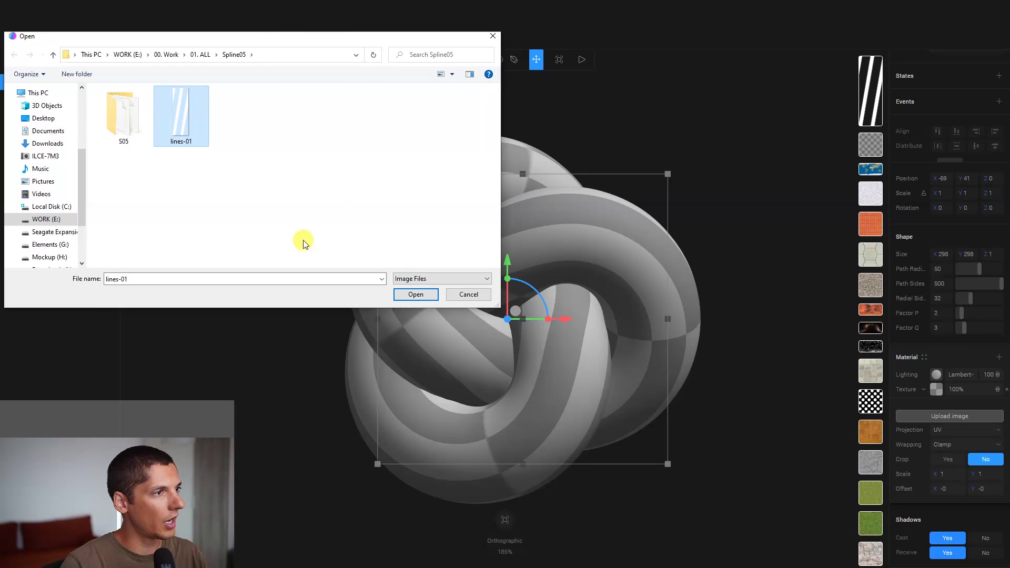
pyautogui.click(415, 295)
pyautogui.moveTo(418, 294); pyautogui.dragTo(740, 242, button='right')
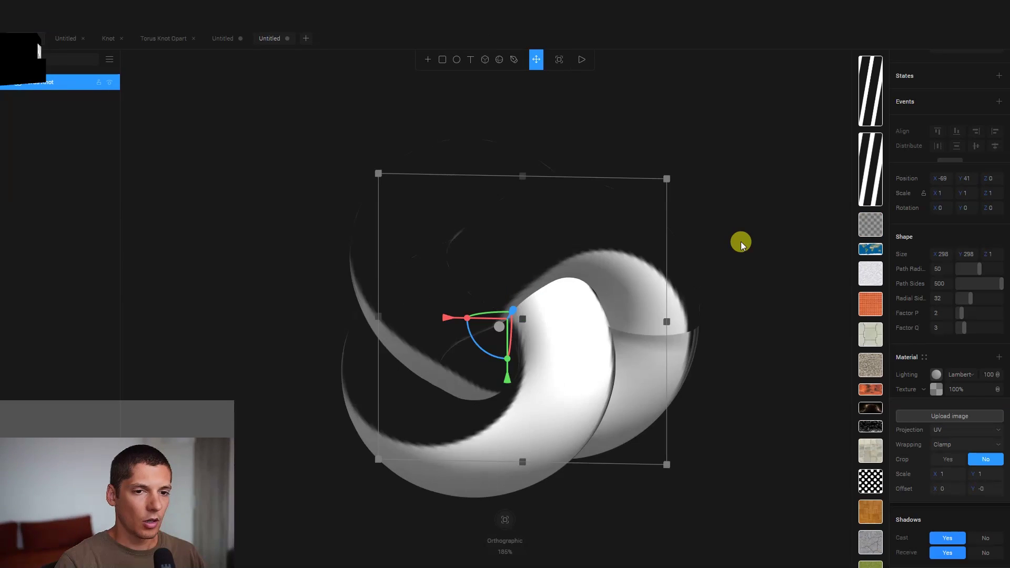
# Step: Set the texture's Scale X to 0.05 and its Wrapping to Repeat
pyautogui.click(946, 475)
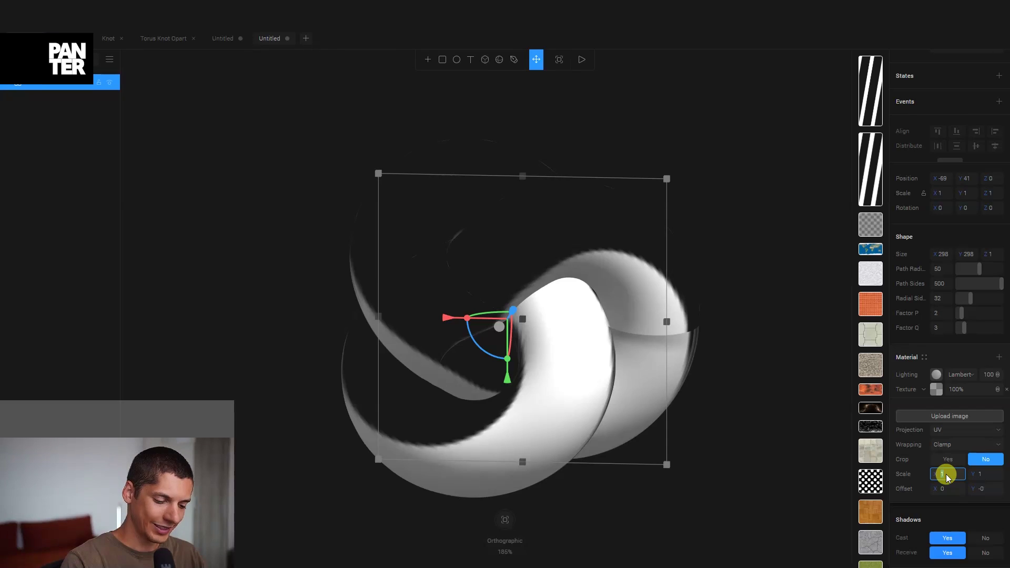
pyautogui.write('0')
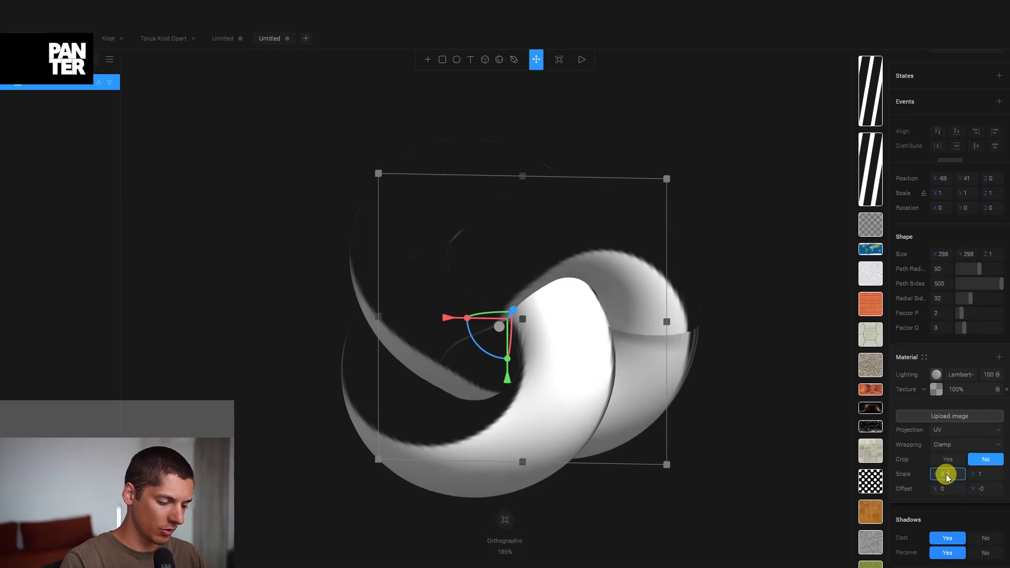
pyautogui.write('.05')
pyautogui.press('Return')
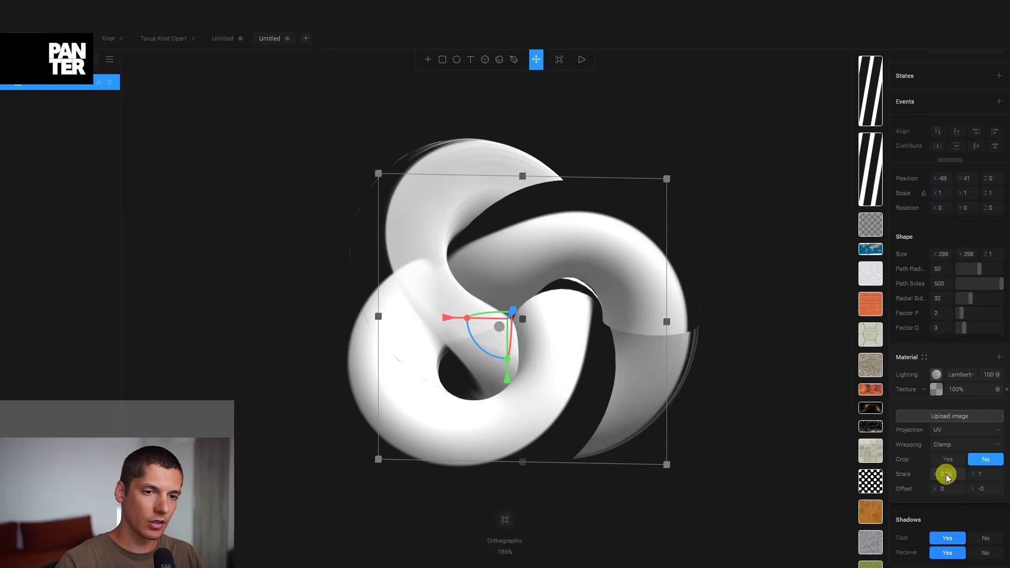
pyautogui.click(935, 448)
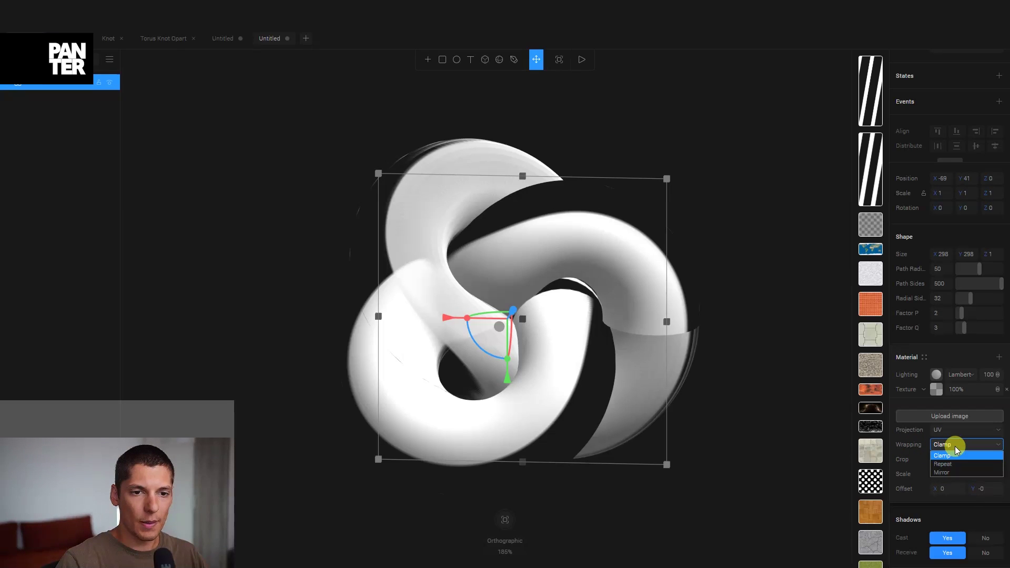
pyautogui.click(952, 463)
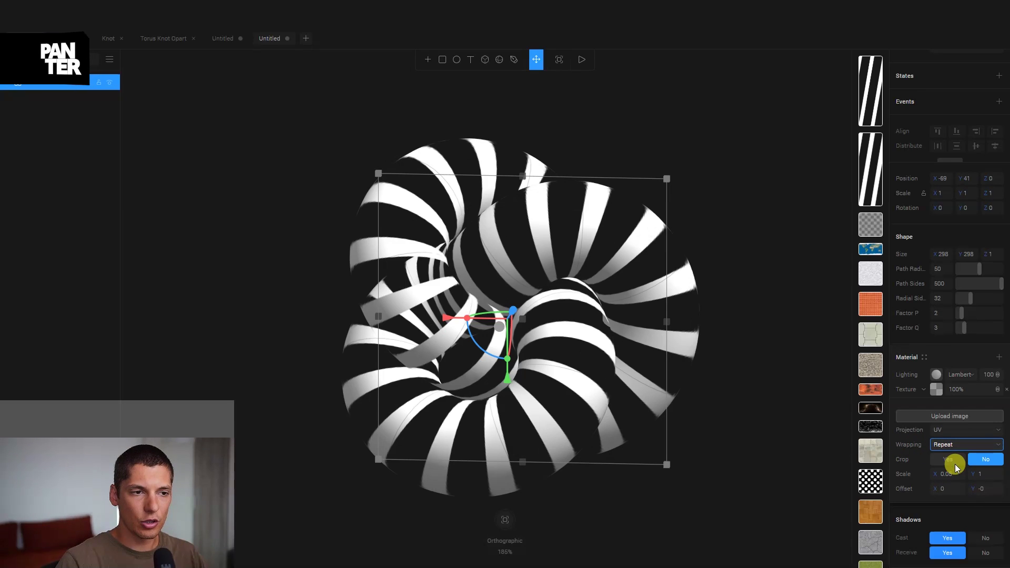
pyautogui.click(709, 416)
pyautogui.keyDown('alt'); pyautogui.moveTo(741, 384); pyautogui.dragTo(749, 404); pyautogui.keyUp('alt')
# Step: Add a black #000000 colour layer to the knot's material and drag it below the Texture layer
pyautogui.click(631, 320)
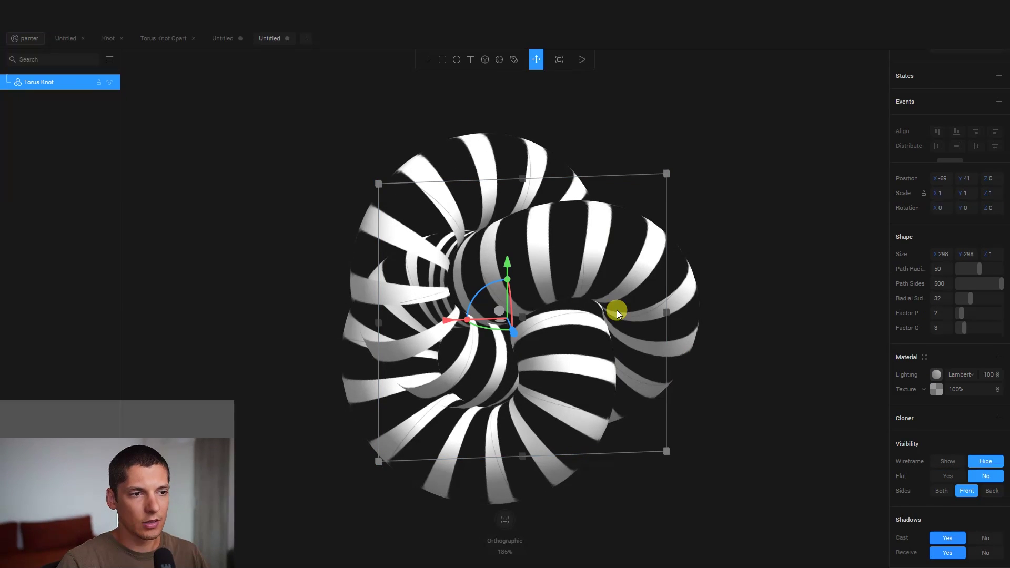
pyautogui.click(999, 358)
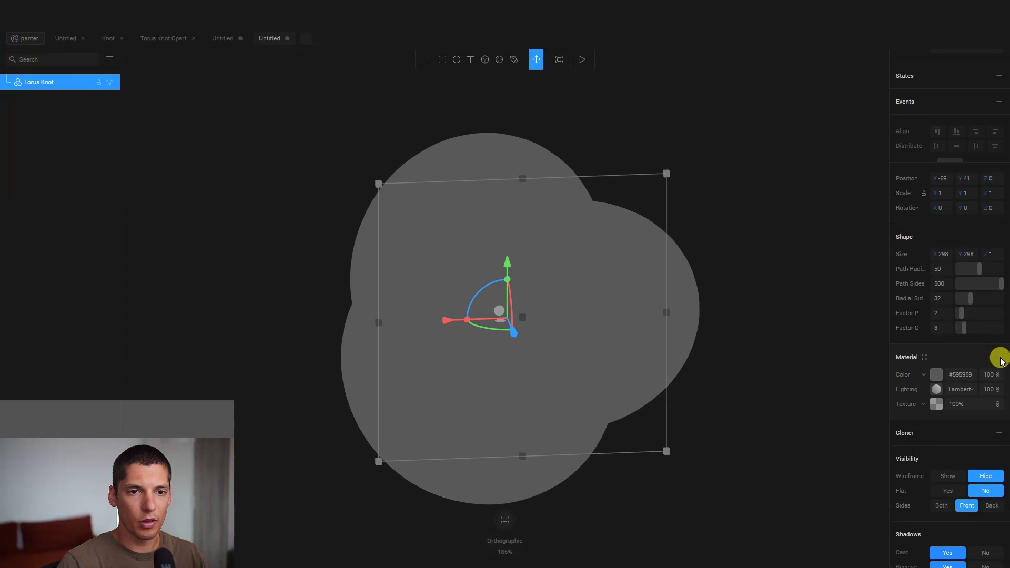
pyautogui.click(936, 376)
pyautogui.scroll(-2, 871, 473)
pyautogui.click(871, 549)
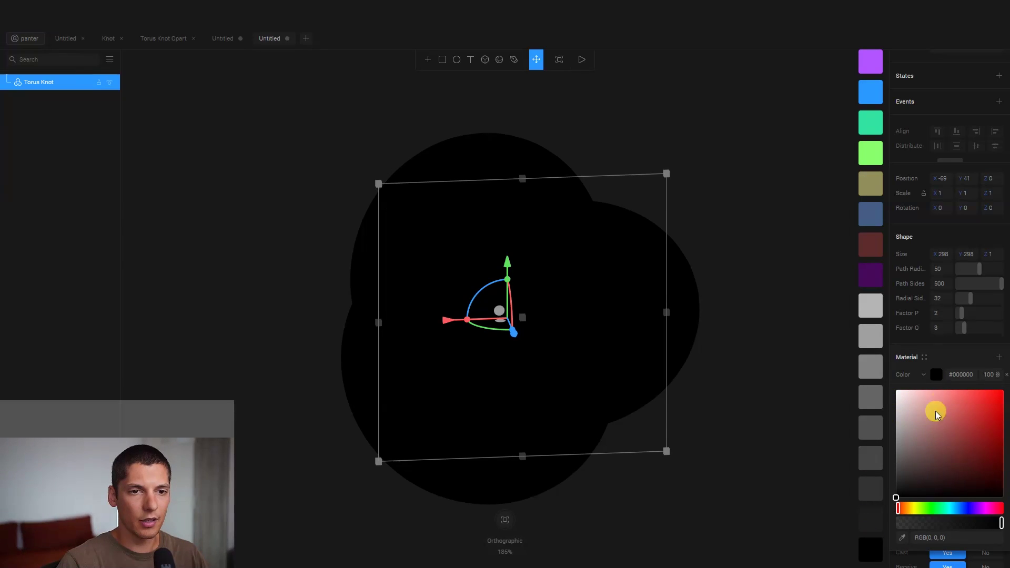
pyautogui.click(937, 370)
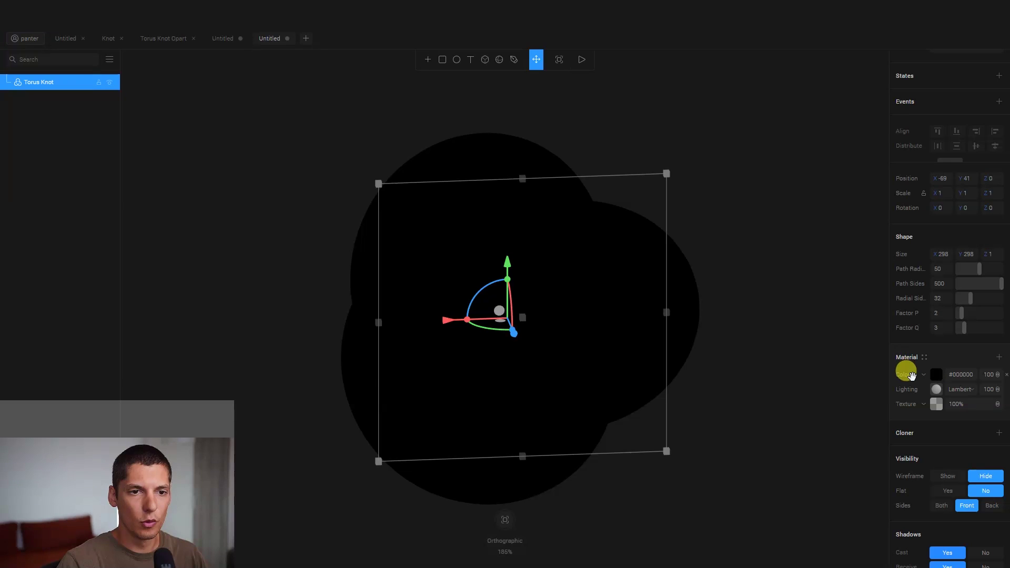
pyautogui.moveTo(912, 375); pyautogui.dragTo(911, 406)
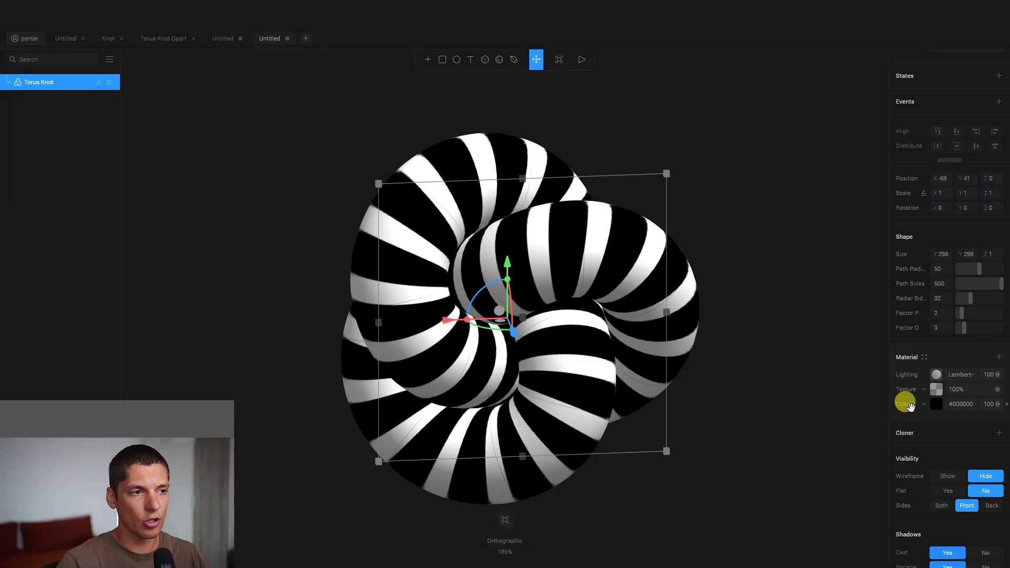
pyautogui.click(770, 298)
pyautogui.moveTo(771, 299)
pyautogui.keyDown('alt'); pyautogui.mouseDown()
pyautogui.moveTo(729, 324)
pyautogui.moveTo(760, 295)
pyautogui.mouseUp(); pyautogui.keyUp('alt')
# Step: Set the Frame BG Color to the black #000000 swatch
pyautogui.click(524, 280)
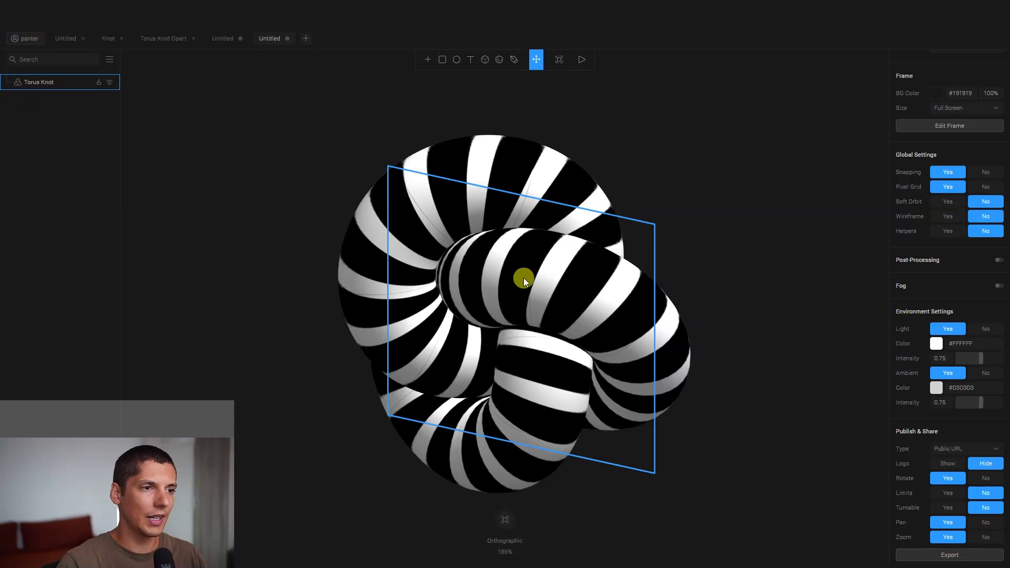
pyautogui.click(708, 128)
pyautogui.scroll(1, 934, 176)
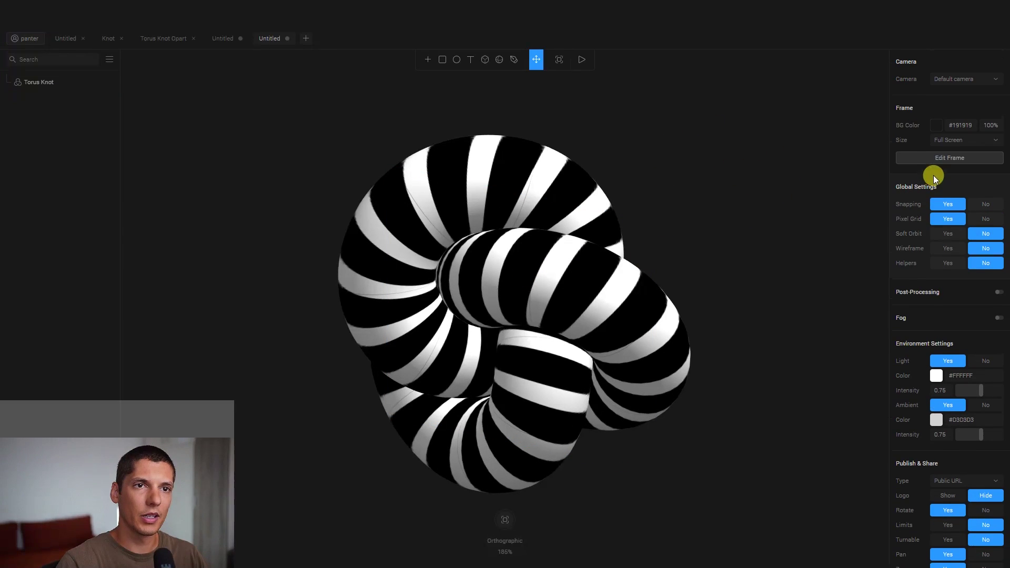
pyautogui.click(936, 125)
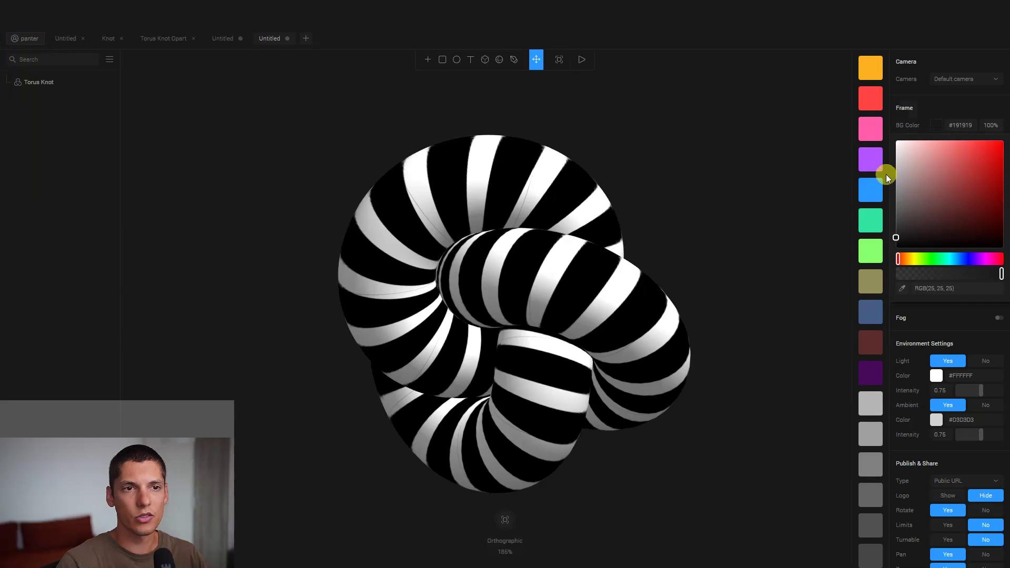
pyautogui.click(871, 549)
pyautogui.scroll(2, 690, 229)
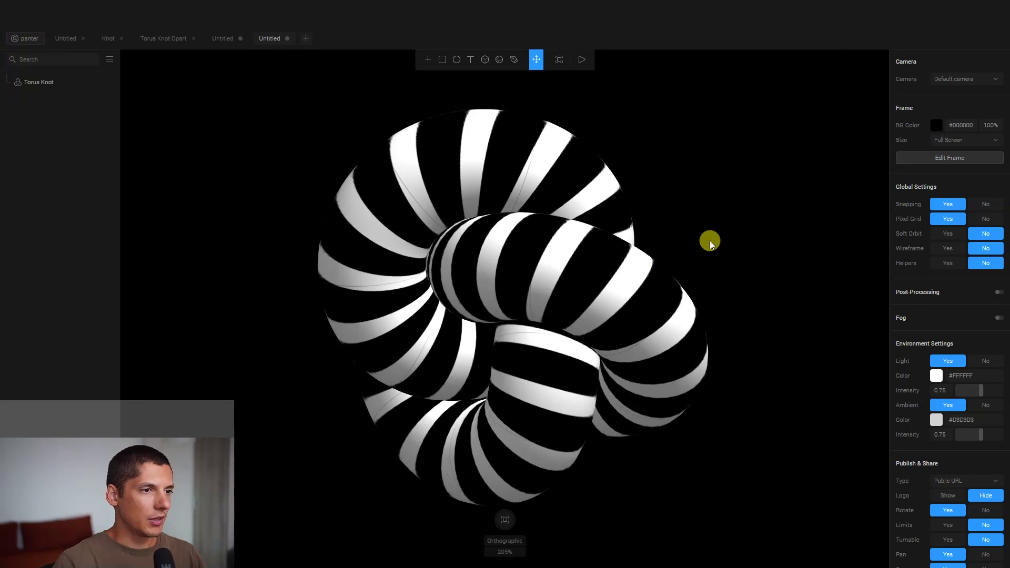
pyautogui.click(569, 267)
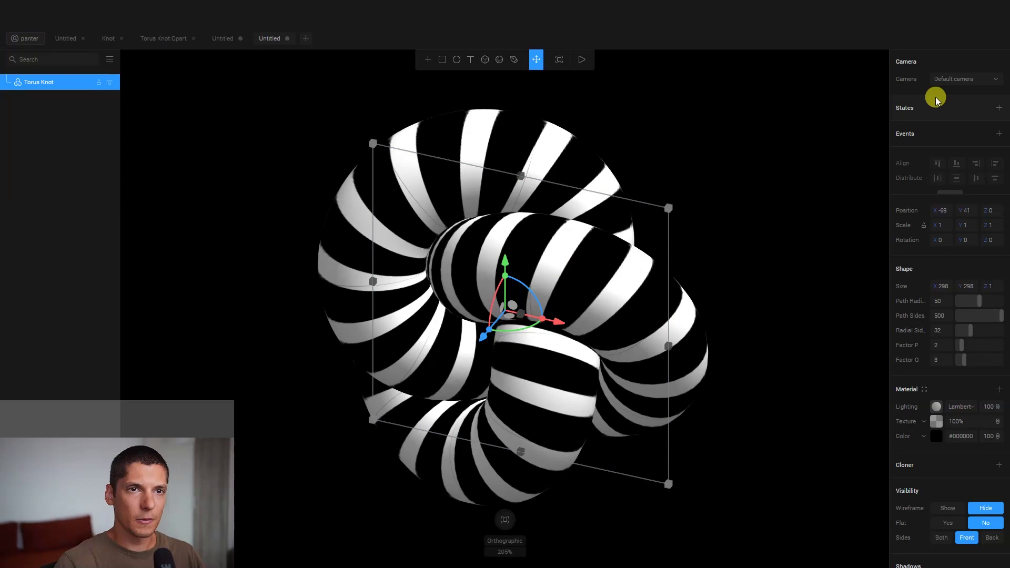
# Step: Add State 1 and set its texture Offset Y to -2
pyautogui.click(1000, 108)
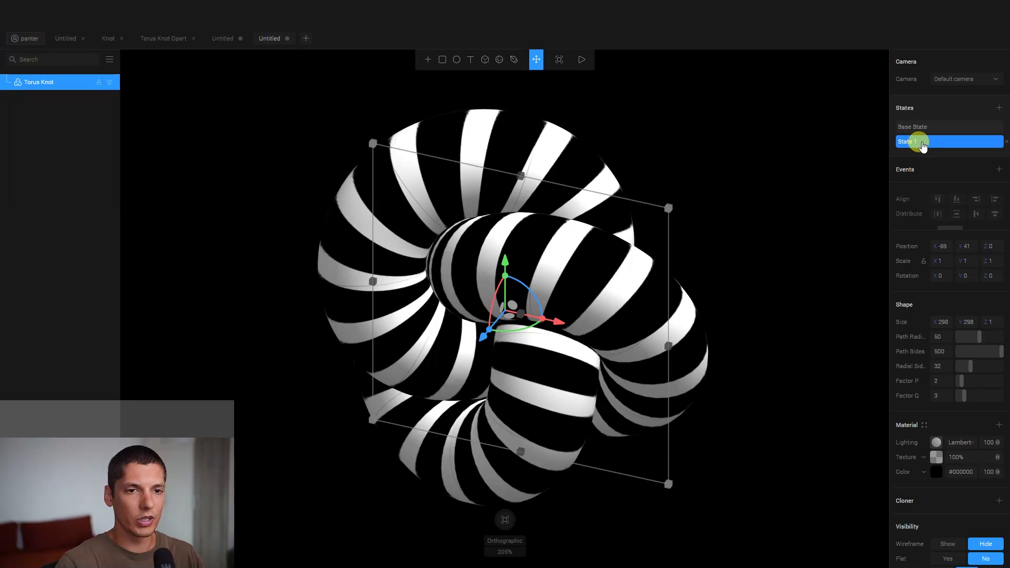
pyautogui.scroll(-2, 944, 197)
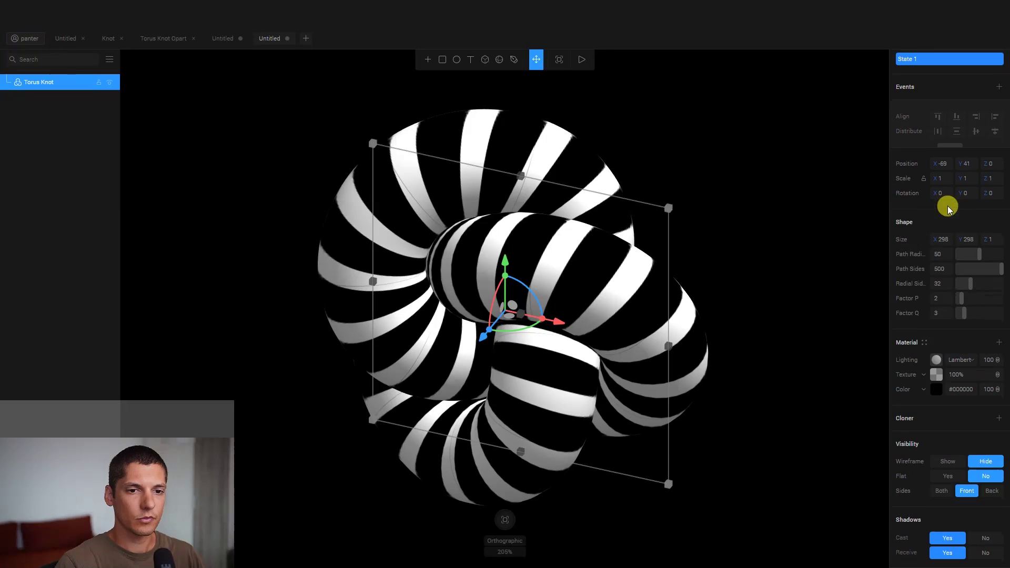
pyautogui.click(936, 377)
pyautogui.click(988, 476)
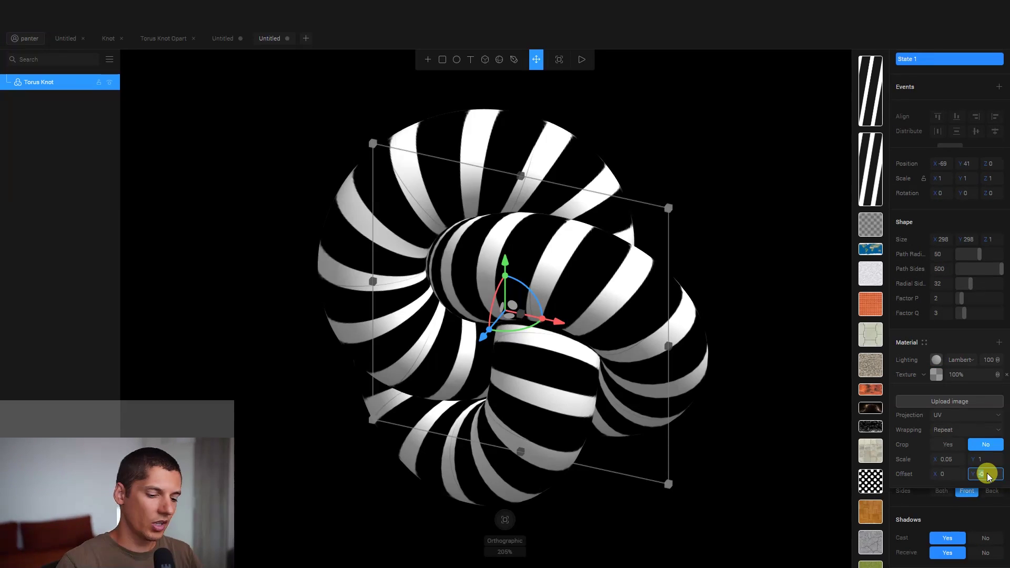
pyautogui.scroll(2, 972, 153)
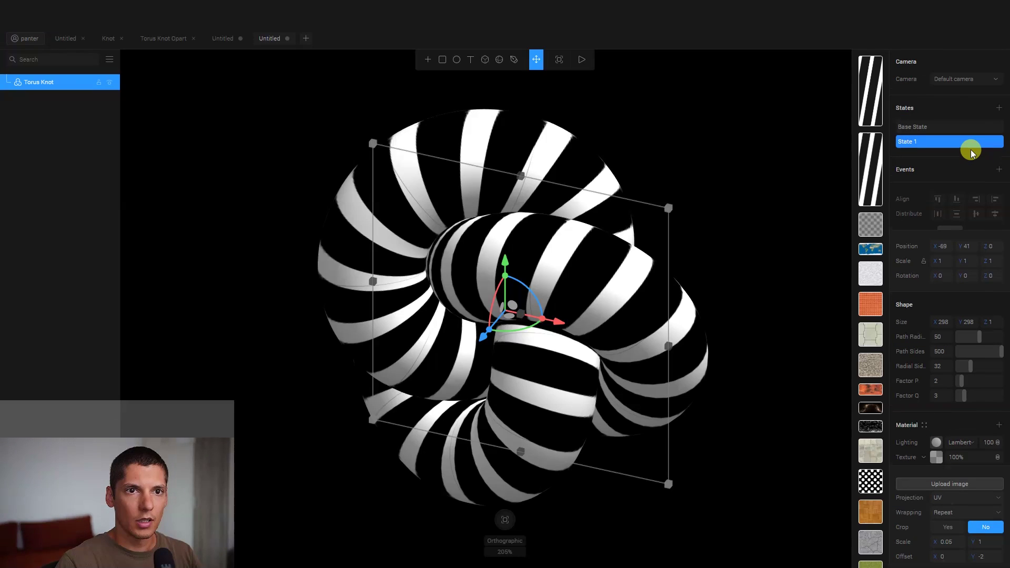
# Step: Add a Start event with Repeat on and pick a transition easing
pyautogui.click(1000, 170)
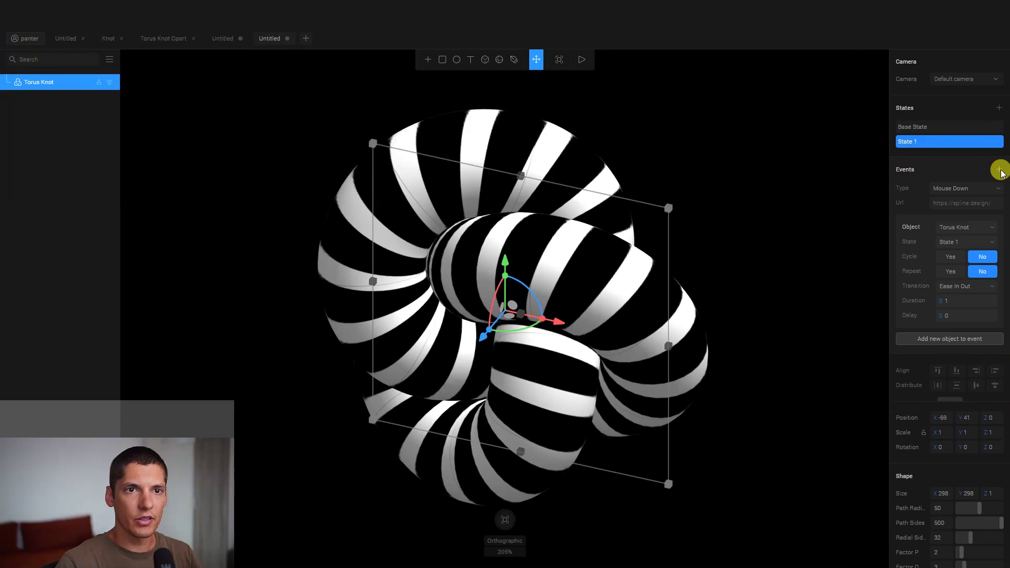
pyautogui.click(961, 188)
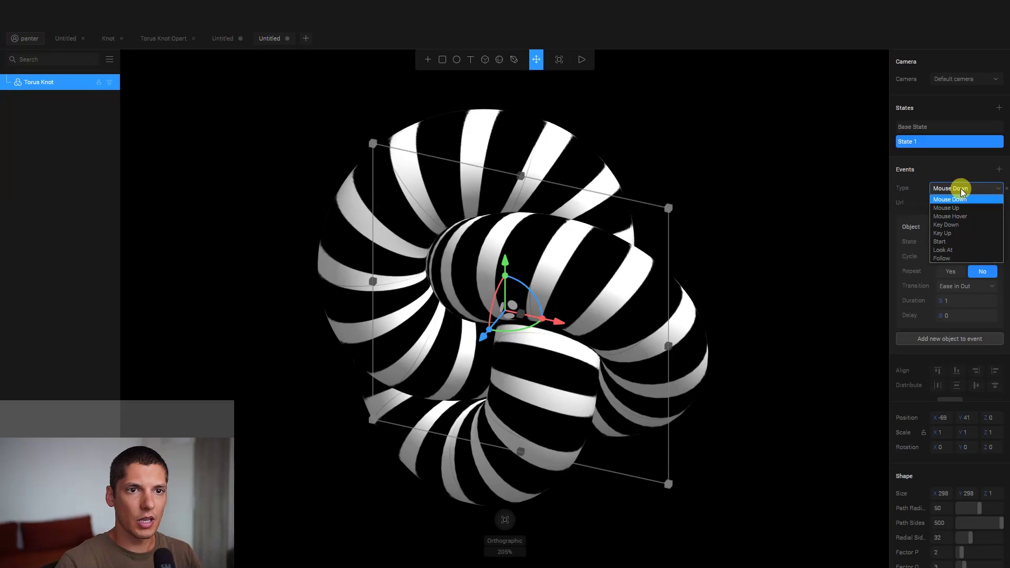
pyautogui.click(942, 243)
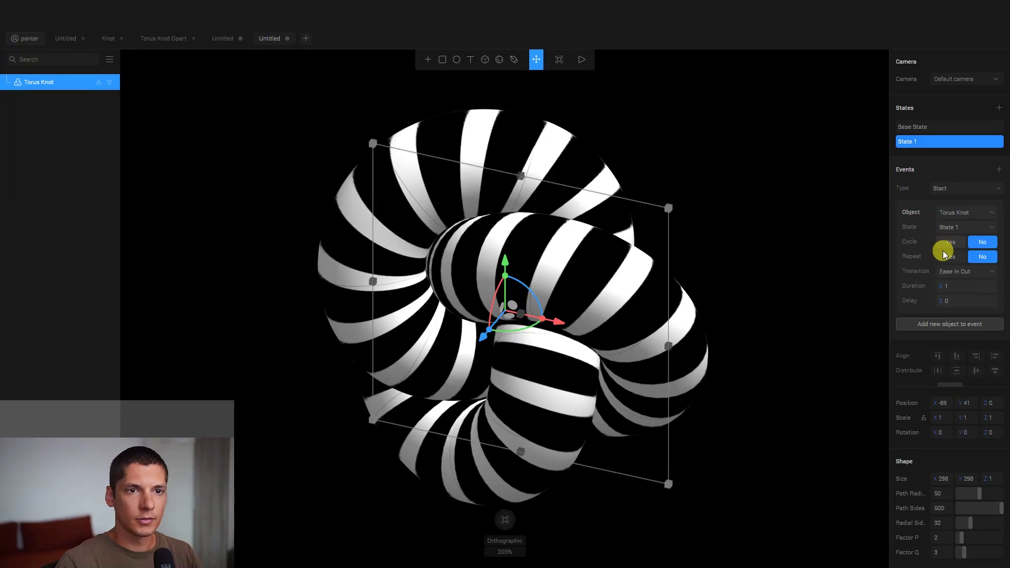
pyautogui.click(951, 257)
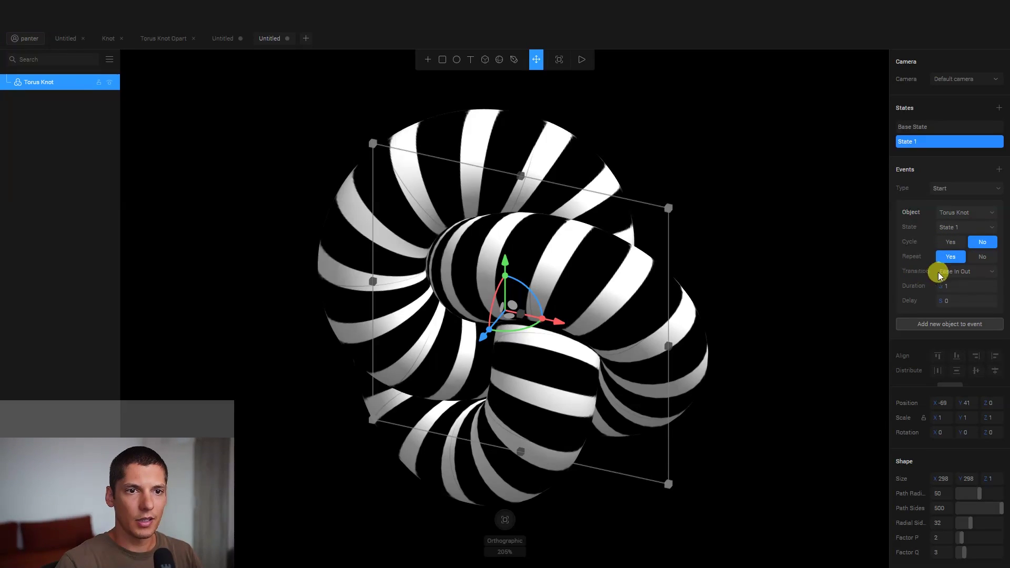
pyautogui.click(954, 273)
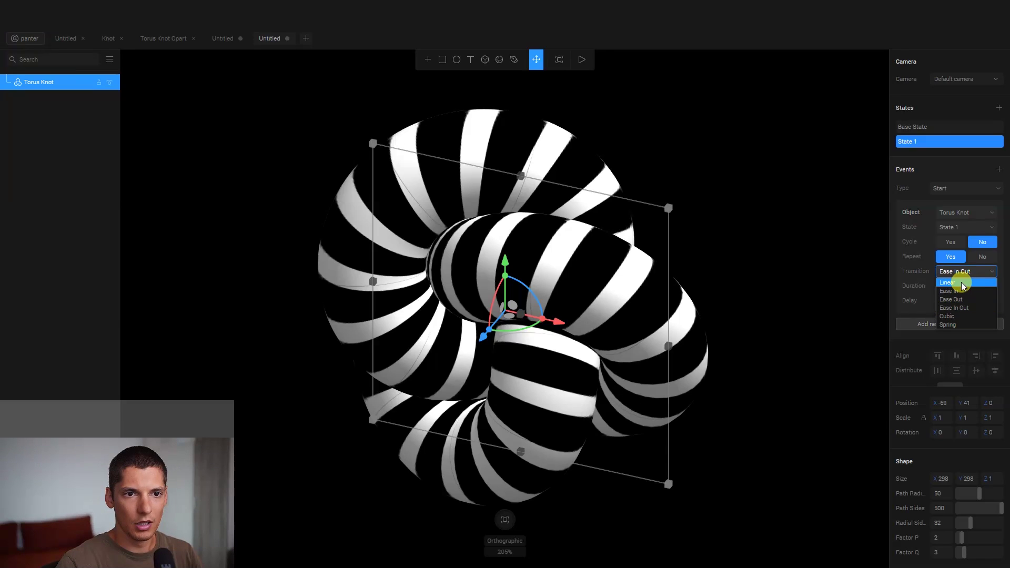
pyautogui.click(678, 94)
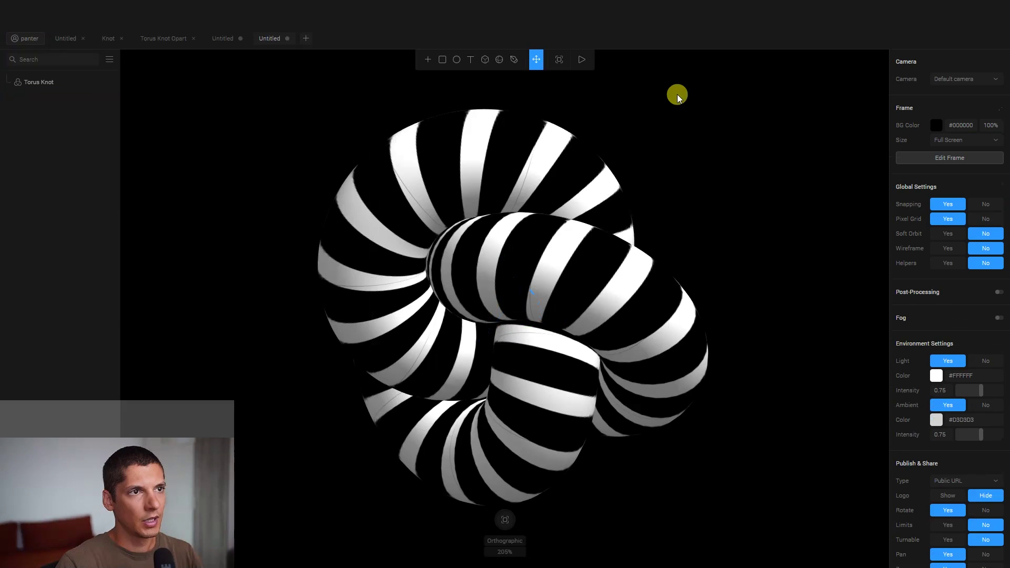
# Step: Play the scene preview and orbit around the animating striped black knot
pyautogui.click(583, 59)
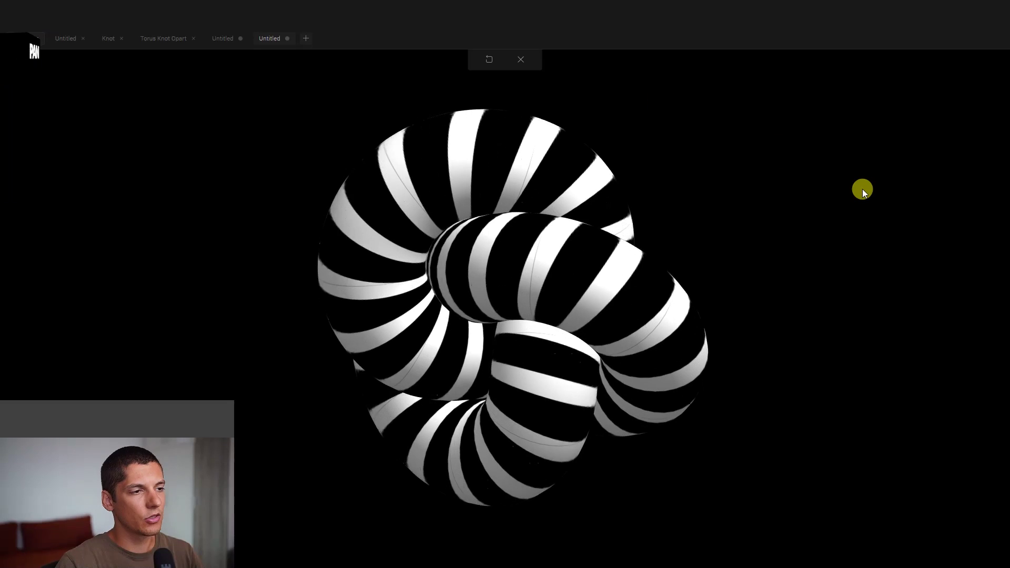
pyautogui.press('alt')
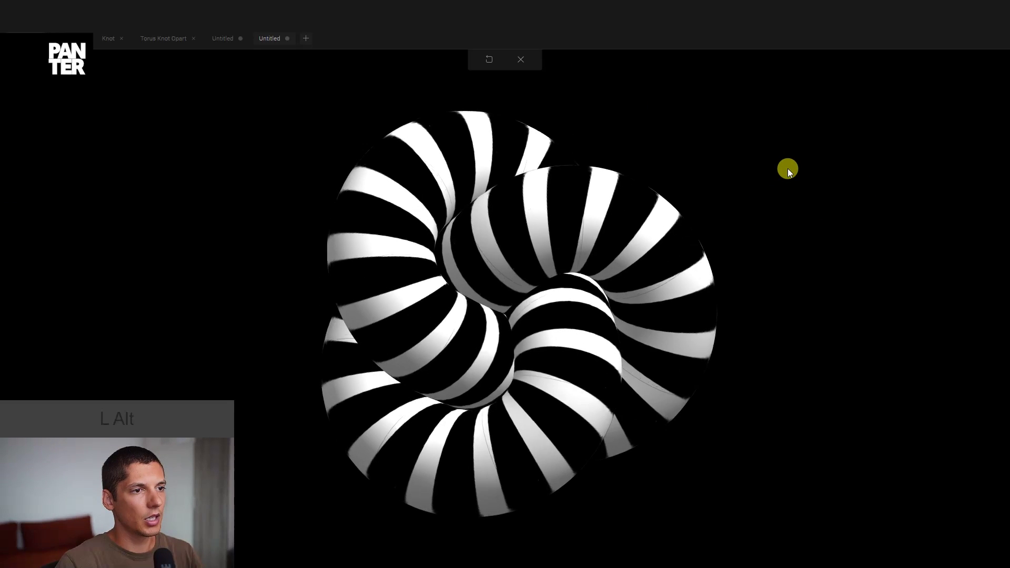